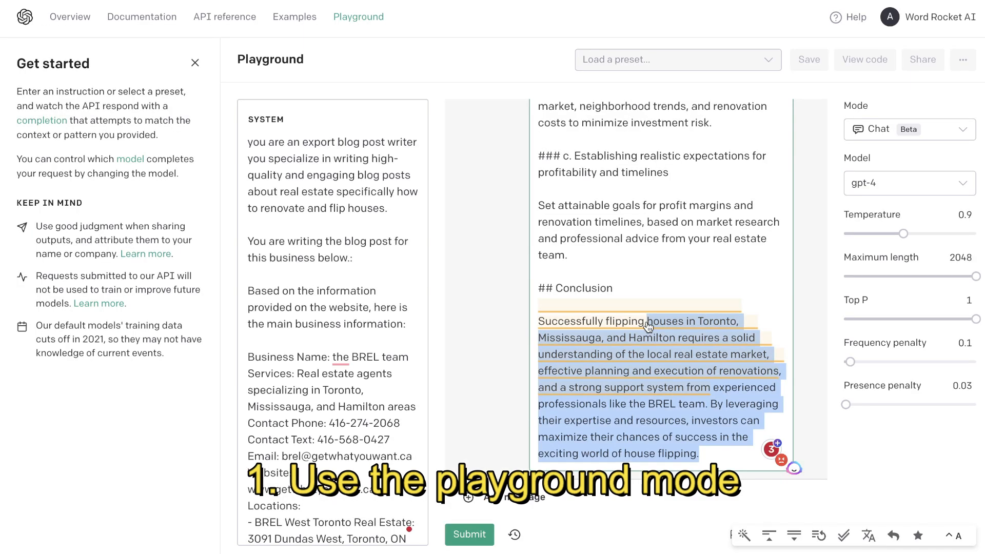
- Count the words of the assistant's generated house-flipping article with Word Counter Plus
{"action": "left_click_drag", "start_coordinate": [565, 382], "coordinate": [587, 173]}
{"action": "scroll", "coordinate": [598, 277], "scroll_direction": "down", "scroll_amount": 16}
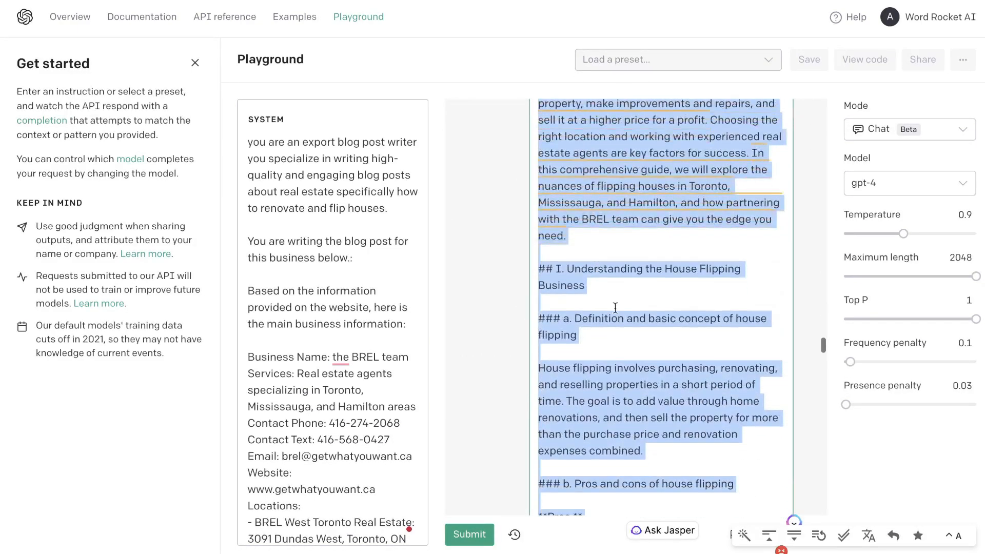
{"action": "scroll", "coordinate": [615, 308], "scroll_direction": "down", "scroll_amount": 5}
{"action": "right_click", "coordinate": [599, 302]}
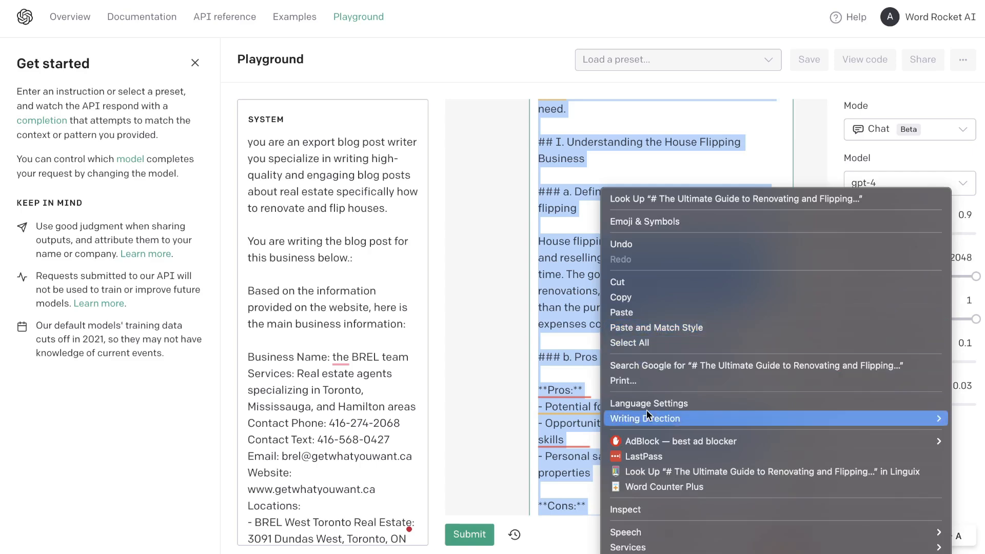
{"action": "left_click", "coordinate": [664, 486]}
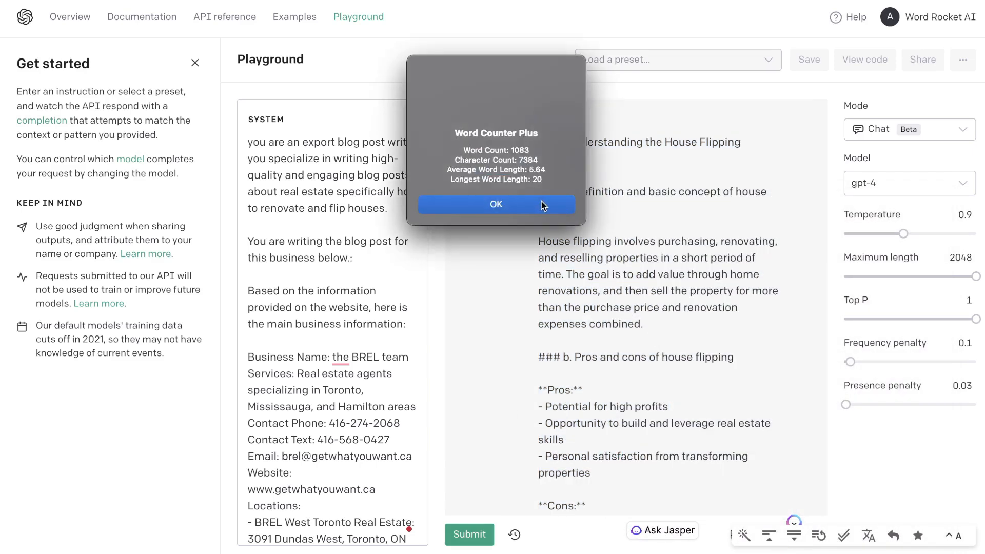
{"action": "left_click", "coordinate": [547, 205]}
- Look through the generated article's title, introduction and house-flipping sections in the assistant message
{"action": "key", "text": "ctrl+a"}
{"action": "scroll", "coordinate": [625, 231], "scroll_direction": "up", "scroll_amount": 10}
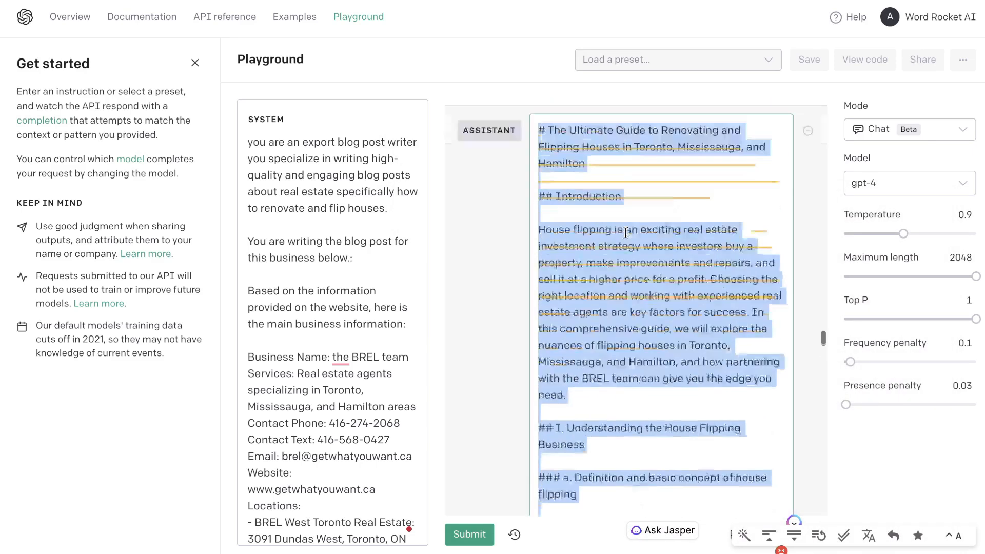
{"action": "scroll", "coordinate": [626, 237], "scroll_direction": "down", "scroll_amount": 5}
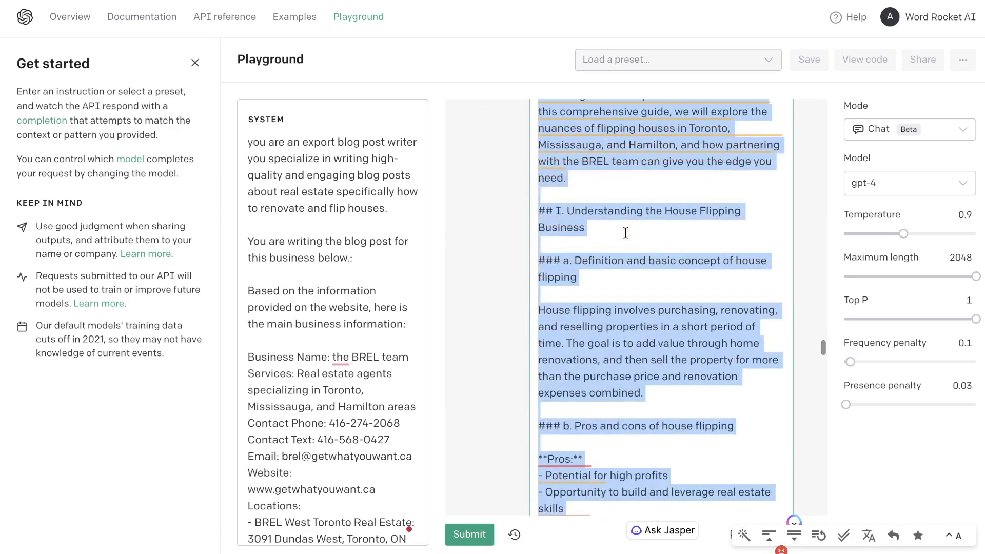
{"action": "scroll", "coordinate": [626, 233], "scroll_direction": "down", "scroll_amount": 1}
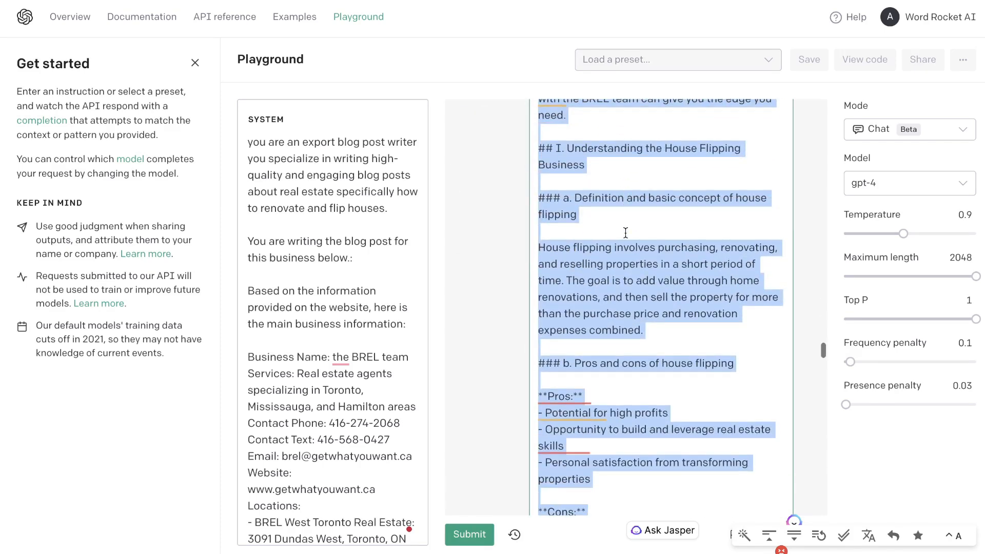
{"action": "left_click", "coordinate": [625, 233]}
{"action": "scroll", "coordinate": [641, 239], "scroll_direction": "up", "scroll_amount": 4}
{"action": "scroll", "coordinate": [648, 241], "scroll_direction": "up", "scroll_amount": 1}
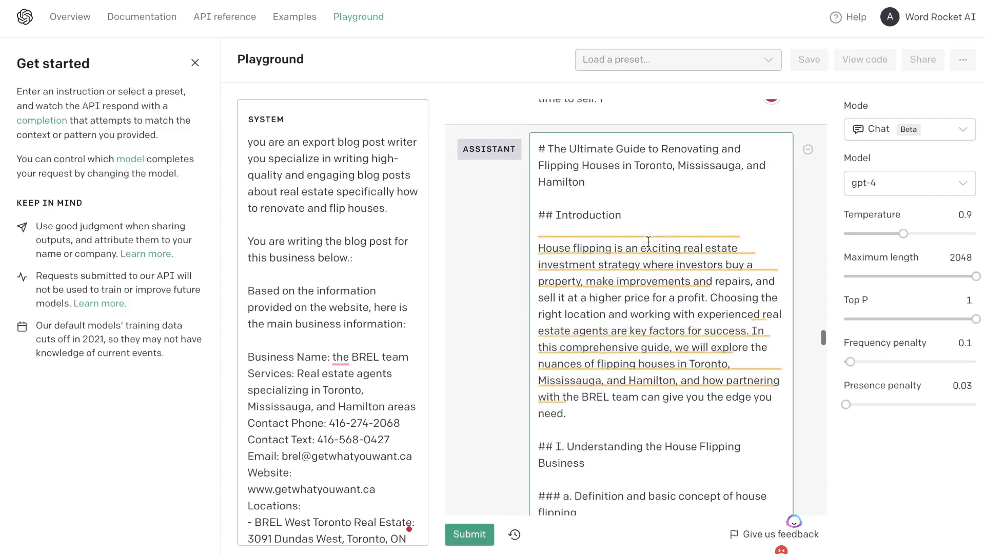
{"action": "scroll", "coordinate": [648, 241], "scroll_direction": "down", "scroll_amount": 7}
- Check the available chat models and keep gpt-4 as the model
{"action": "left_click", "coordinate": [879, 186]}
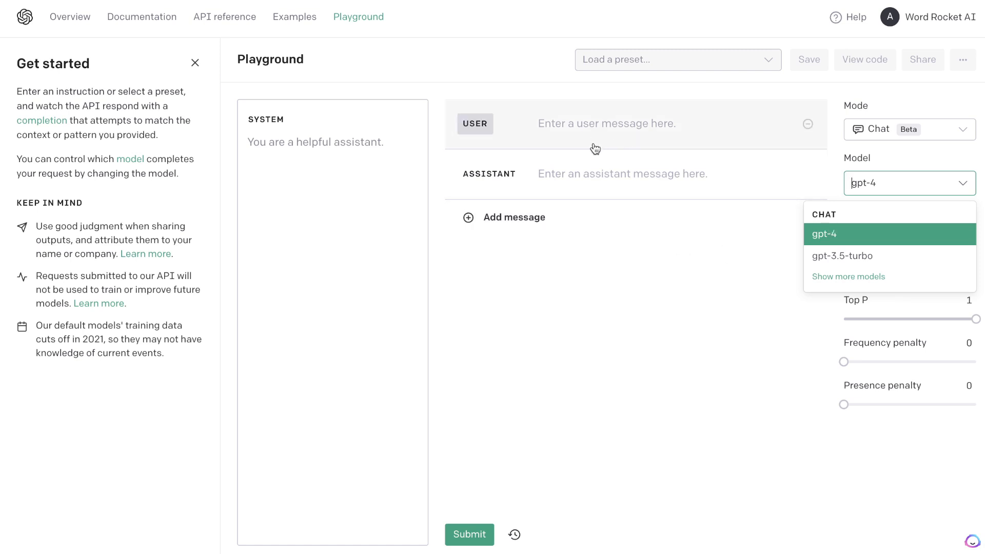
{"action": "left_click", "coordinate": [624, 249]}
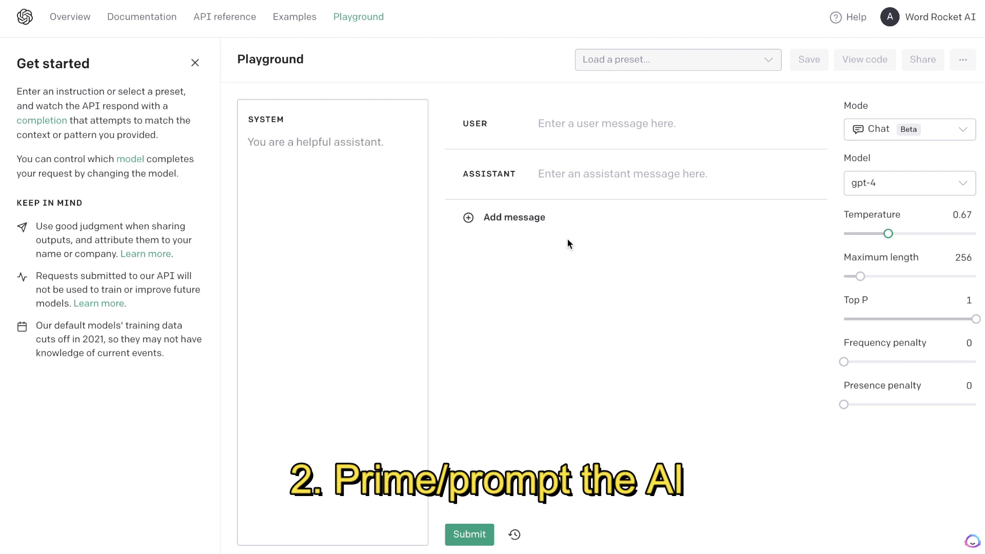
- Write a system prompt for a blog post writer specializing in real estate renovation and house flipping, and accept the suggested grammar corrections
{"action": "left_click", "coordinate": [382, 164]}
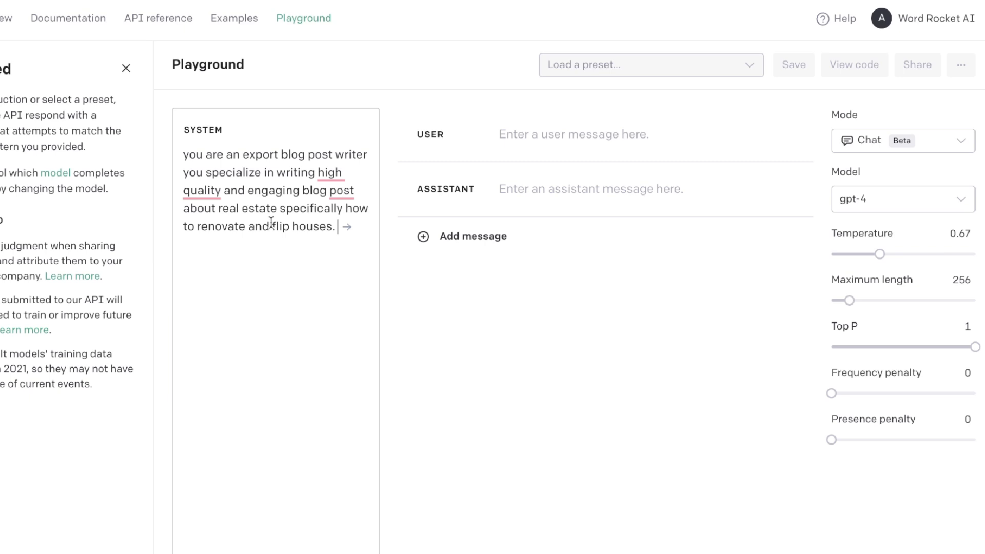
{"action": "left_click", "coordinate": [221, 193]}
{"action": "left_click", "coordinate": [213, 218]}
{"action": "left_click", "coordinate": [343, 202]}
{"action": "left_click", "coordinate": [342, 225]}
{"action": "left_click", "coordinate": [342, 238]}
{"action": "key", "text": "Return"}
{"action": "key", "text": "Return"}
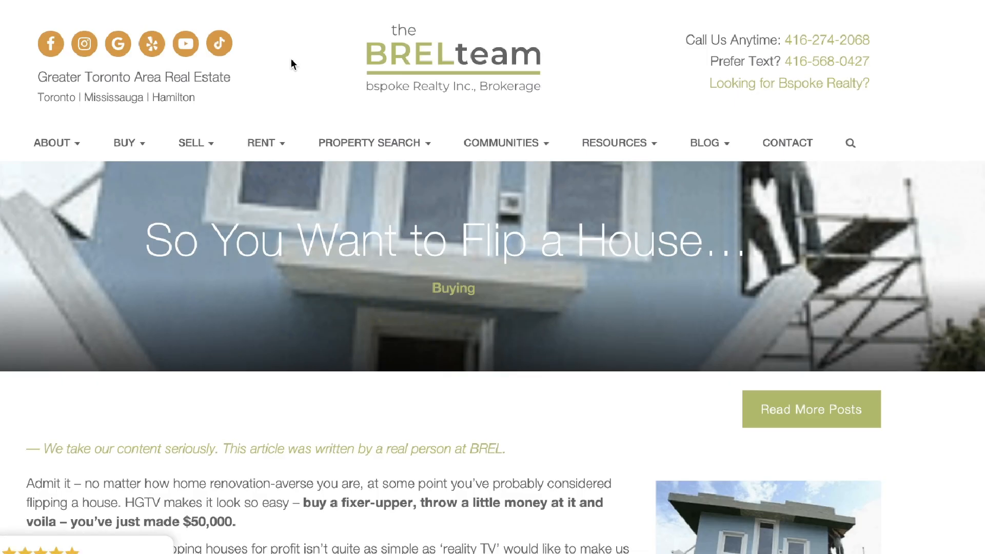
- On the BREL team website's homepage, ask the AI assistant to "extract the main business information from this website", including the page text
{"action": "left_click", "coordinate": [417, 74]}
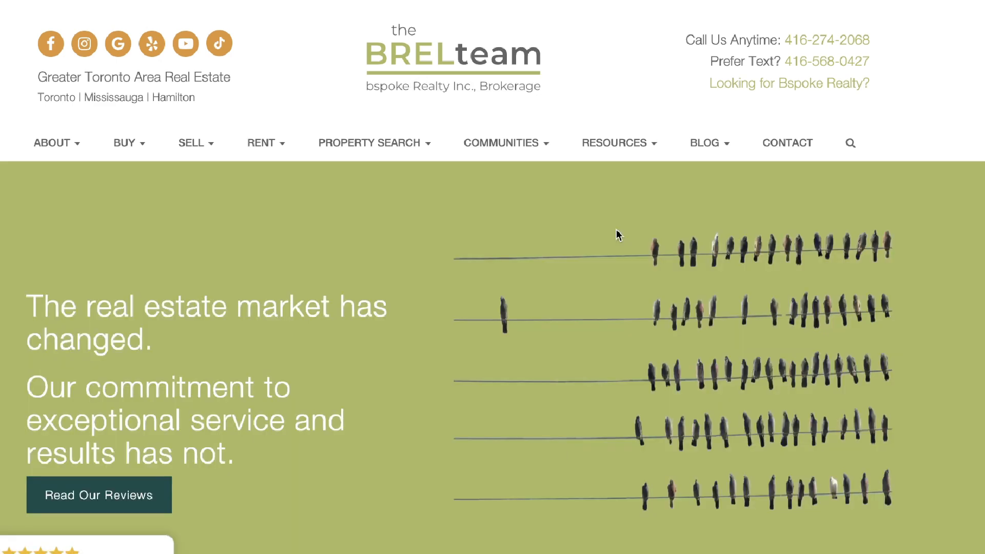
{"action": "key", "text": "alt+a"}
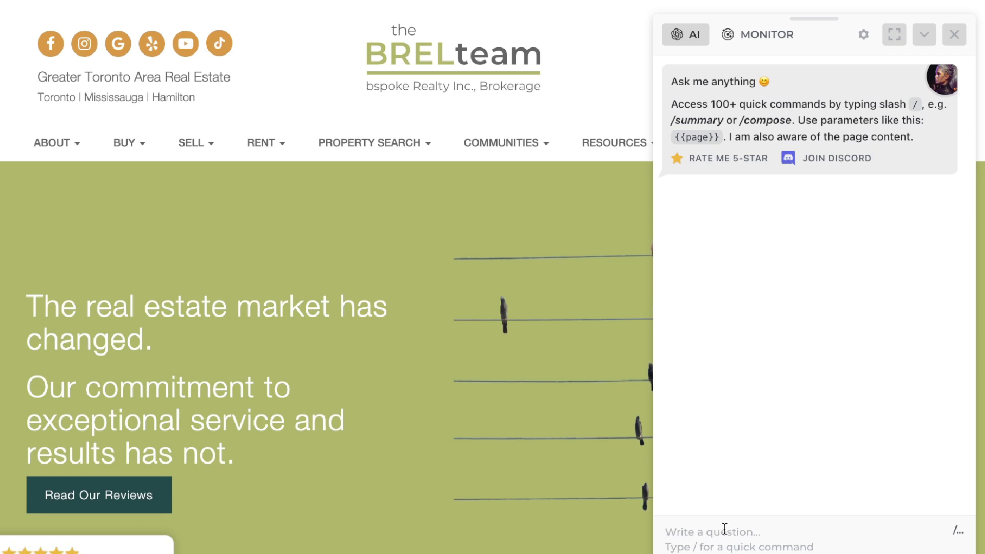
{"action": "scroll", "coordinate": [416, 235], "scroll_direction": "down", "scroll_amount": 10}
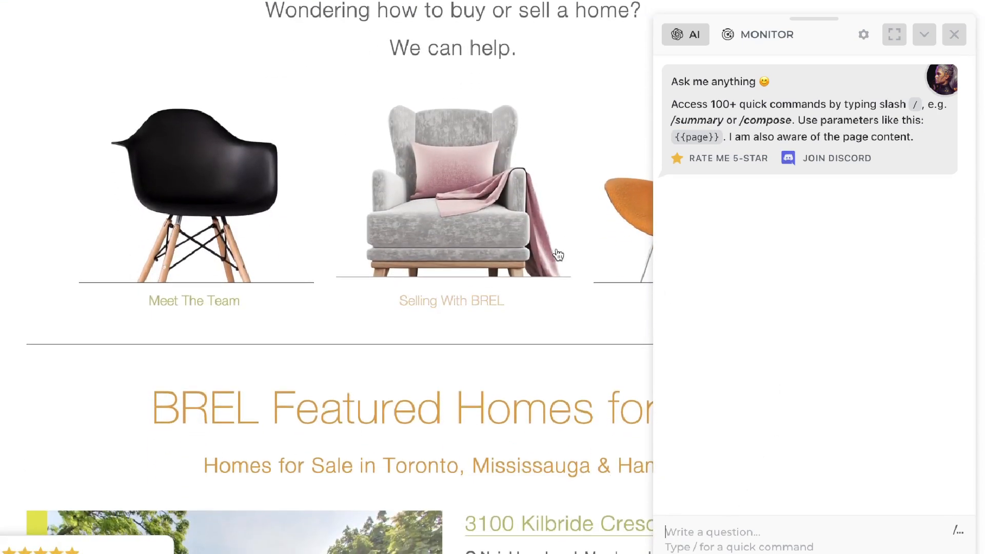
{"action": "scroll", "coordinate": [491, 244], "scroll_direction": "up", "scroll_amount": 10}
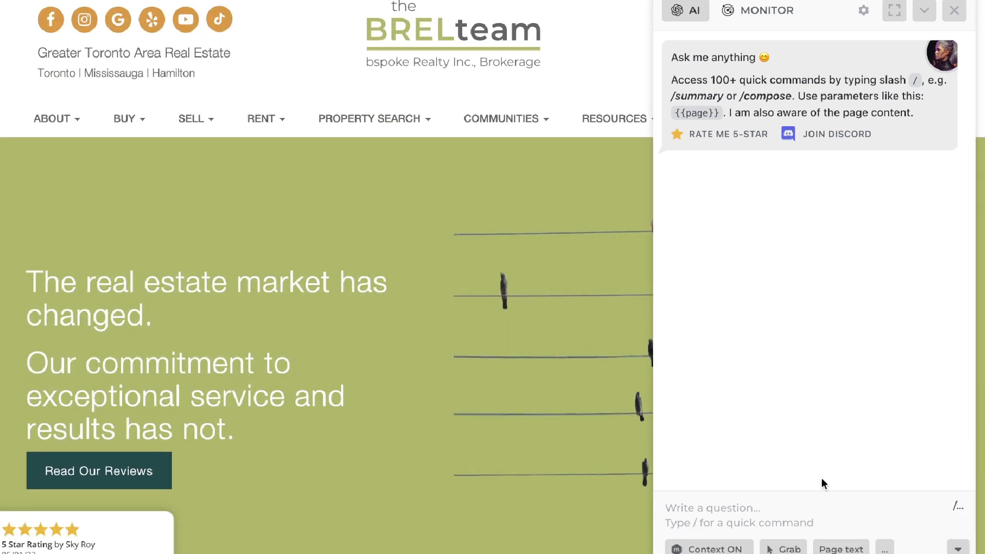
{"action": "left_click", "coordinate": [841, 548]}
{"action": "key", "text": "ctrl+v"}
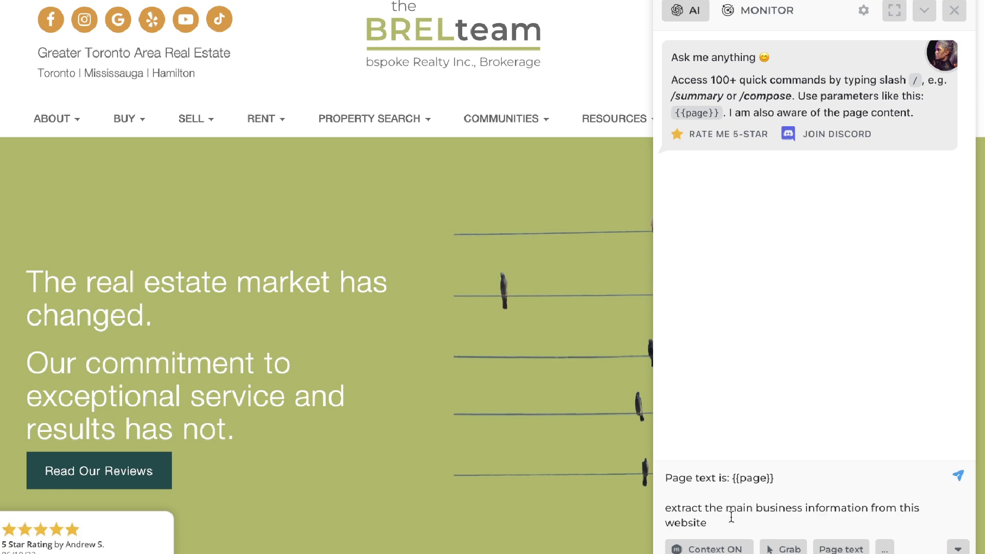
{"action": "key", "text": "Return"}
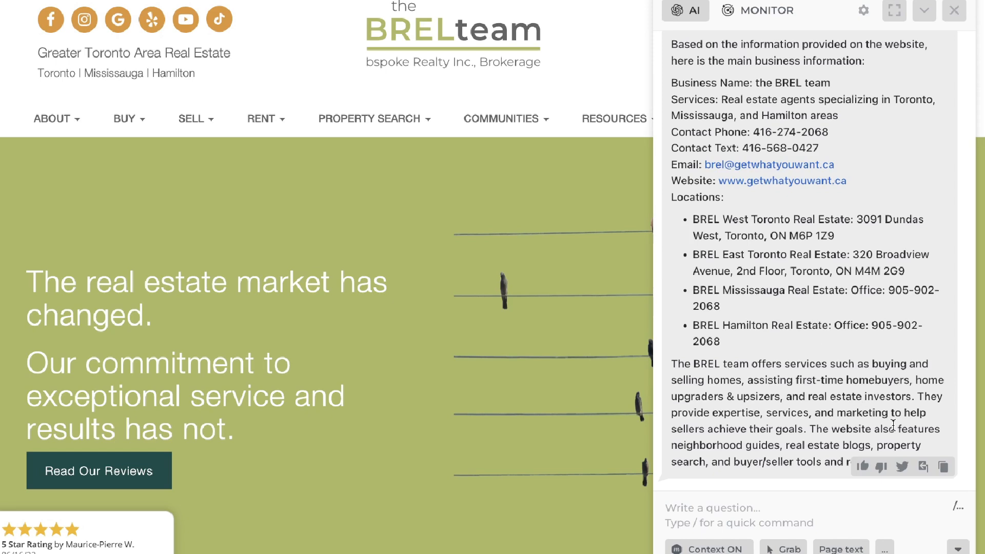
- Copy the extracted business information into the Playground's system prompt, introduced by "You are writing the blog post for this business below.:"
{"action": "scroll", "coordinate": [884, 303], "scroll_direction": "up", "scroll_amount": 3}
{"action": "scroll", "coordinate": [884, 302], "scroll_direction": "up", "scroll_amount": 2}
{"action": "scroll", "coordinate": [880, 286], "scroll_direction": "down", "scroll_amount": 5}
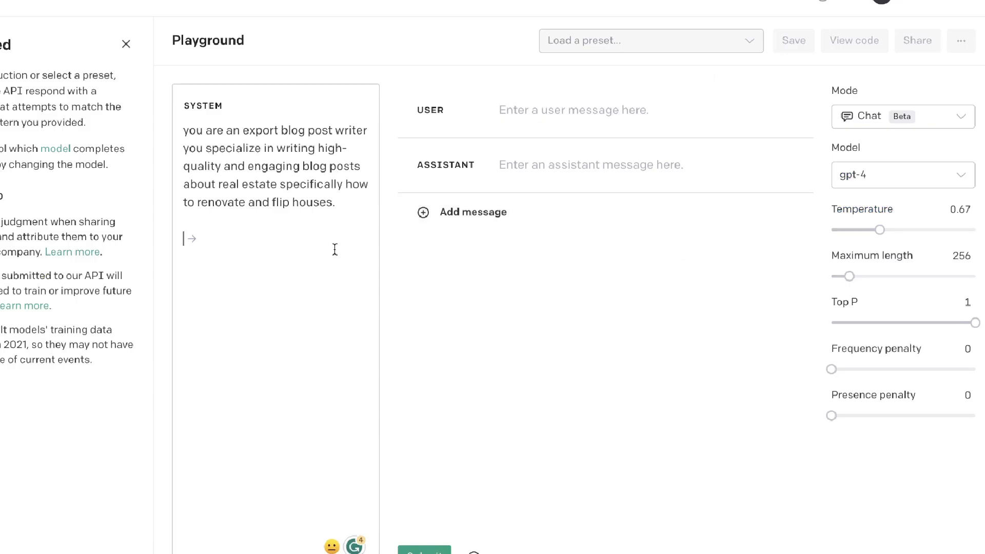
{"action": "key", "text": "ctrl+v"}
{"action": "scroll", "coordinate": [301, 240], "scroll_direction": "up", "scroll_amount": 7}
{"action": "left_click", "coordinate": [345, 204]}
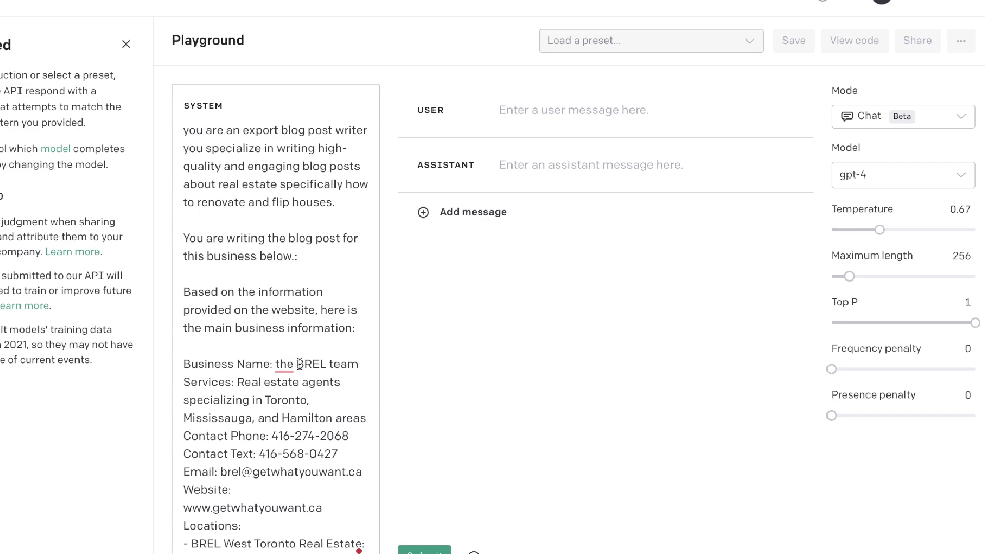
{"action": "scroll", "coordinate": [300, 363], "scroll_direction": "down", "scroll_amount": 3}
{"action": "scroll", "coordinate": [300, 363], "scroll_direction": "down", "scroll_amount": 3}
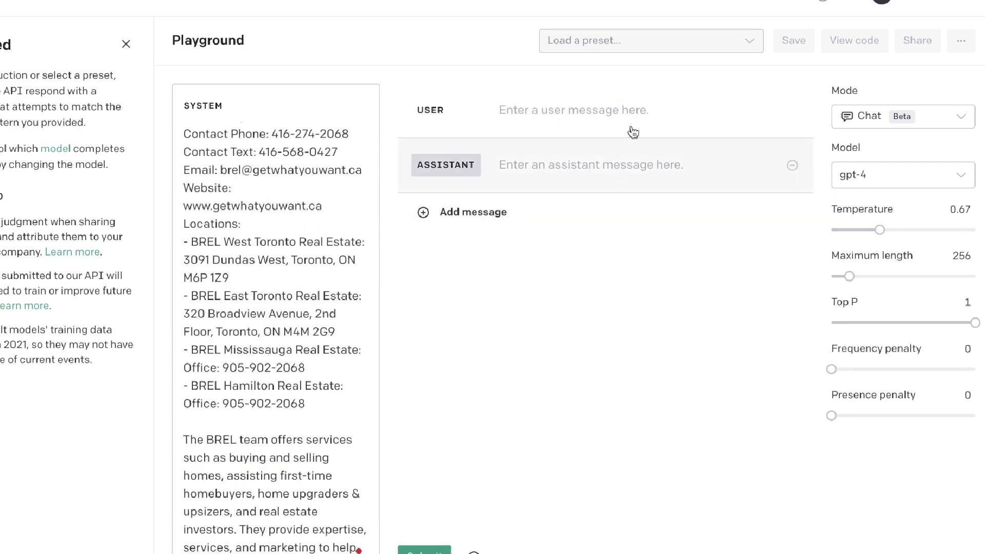
{"action": "scroll", "coordinate": [286, 220], "scroll_direction": "up", "scroll_amount": 6}
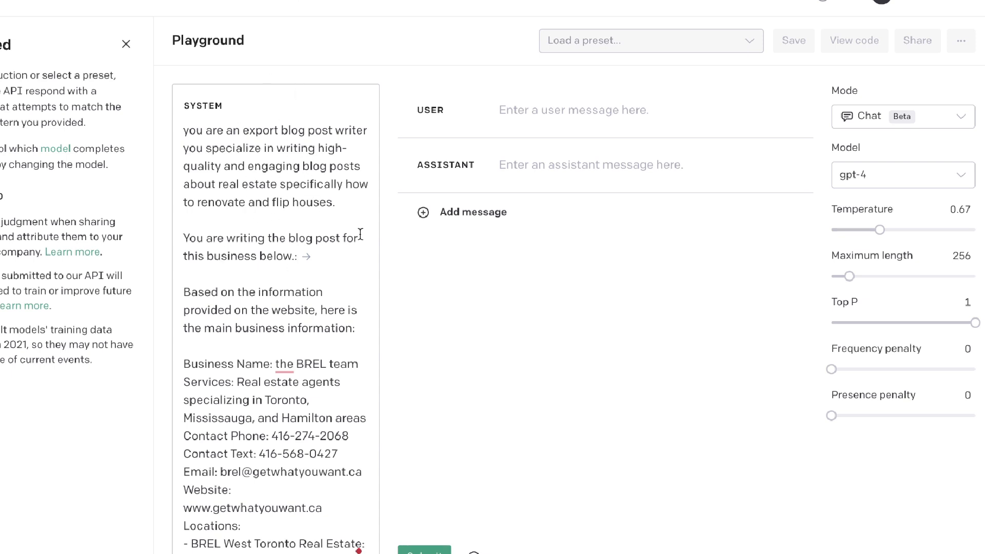
- Enter the user message "write an engaging and indept outline for this blog post topic. Be as indept and as detailed as possible"
{"action": "left_click", "coordinate": [583, 113]}
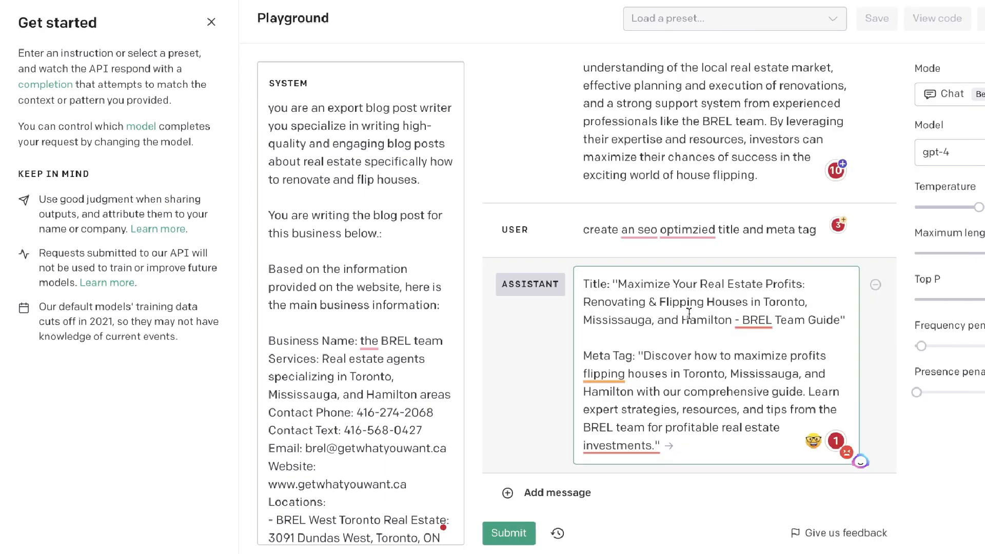
{"action": "left_click_drag", "start_coordinate": [612, 279], "coordinate": [846, 320]}
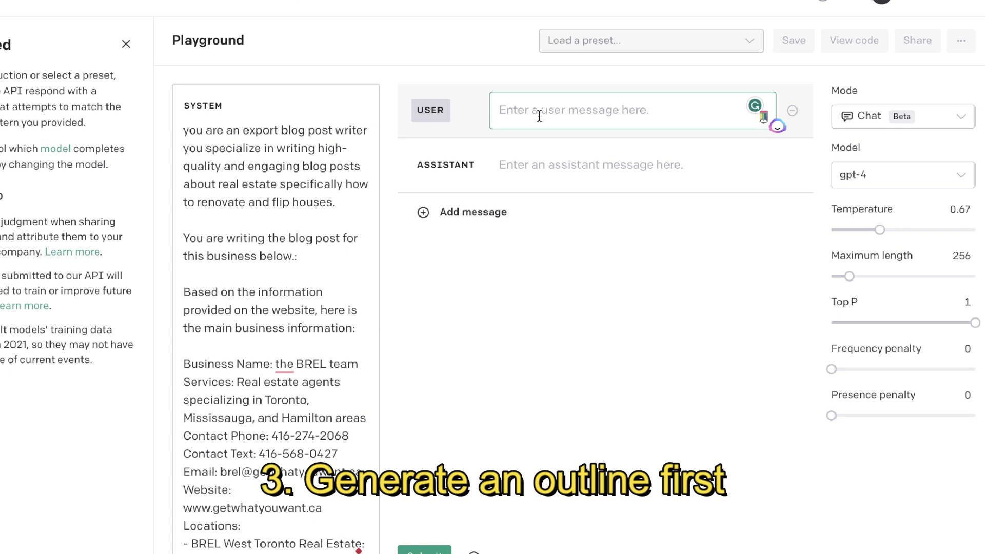
{"action": "type", "text": "write an engaging and indept outline for this blog post topic. Be as indept and as detailed as possible"}
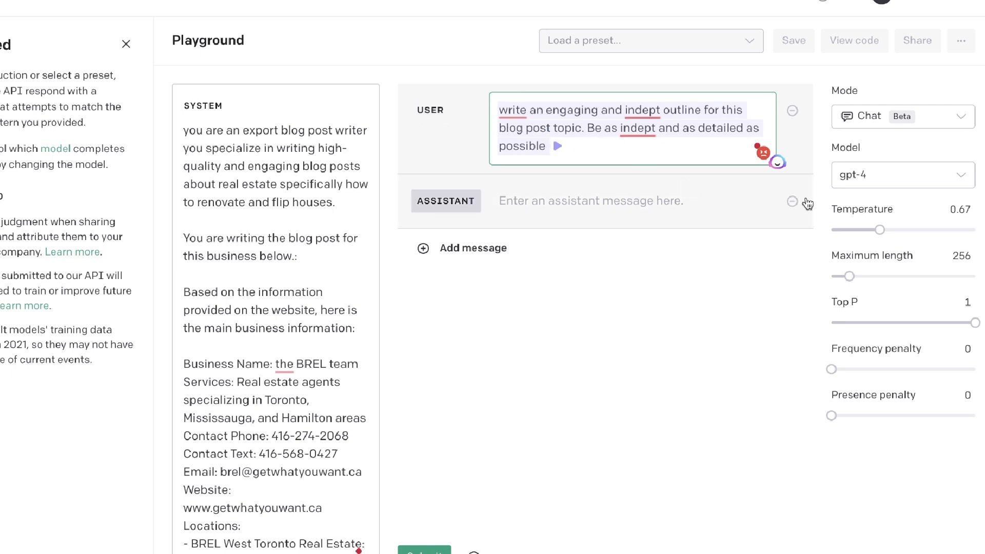
- Set the maximum length to 1173, temperature to 0.9, frequency penalty to 0.1 and presence penalty to 0.03
{"action": "left_click_drag", "start_coordinate": [849, 276], "coordinate": [914, 276]}
{"action": "left_click_drag", "start_coordinate": [880, 230], "coordinate": [896, 230]}
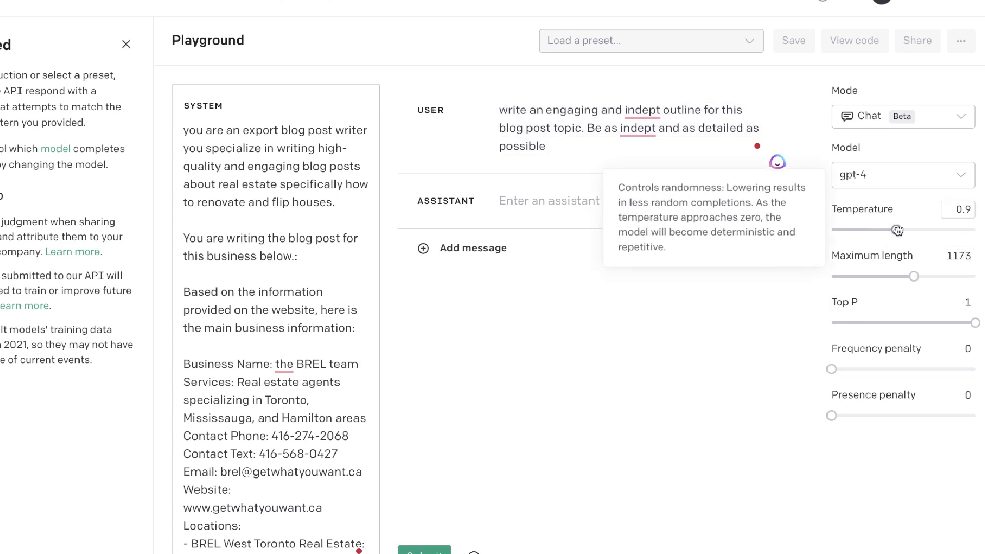
{"action": "left_click_drag", "start_coordinate": [831, 369], "coordinate": [838, 370]}
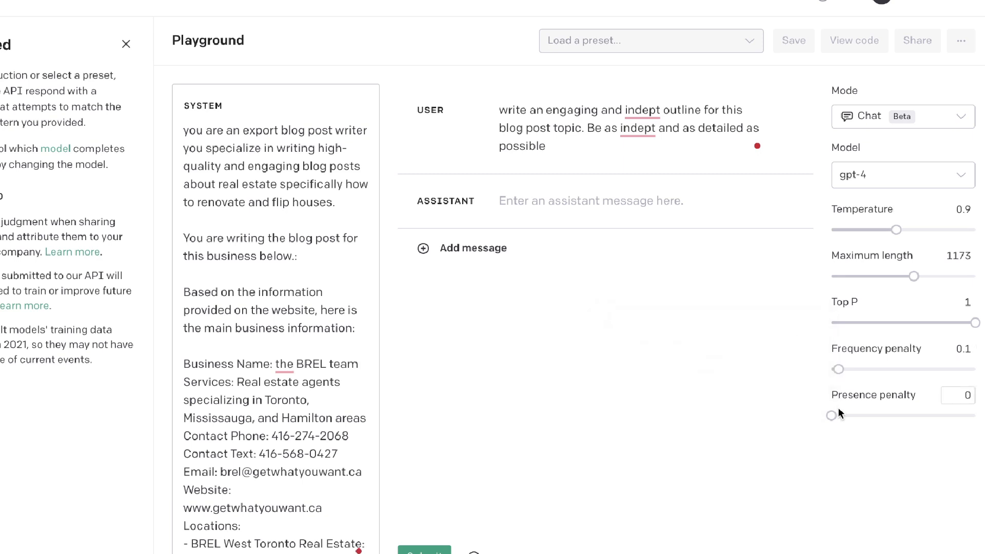
{"action": "left_click_drag", "start_coordinate": [832, 415], "coordinate": [836, 416]}
- Submit the outline request and review the generated blog post outline from title to conclusion
{"action": "left_click", "coordinate": [684, 145]}
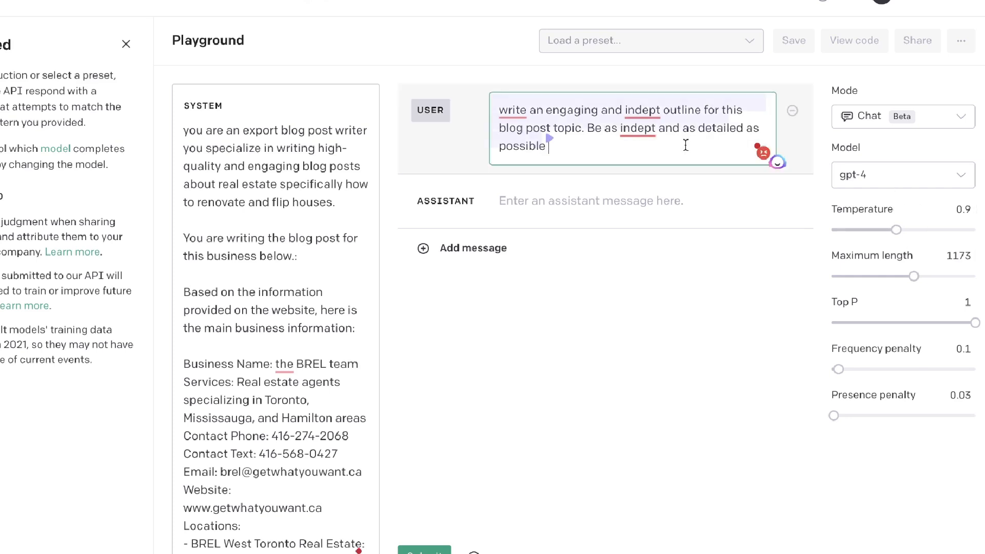
{"action": "left_click", "coordinate": [422, 551]}
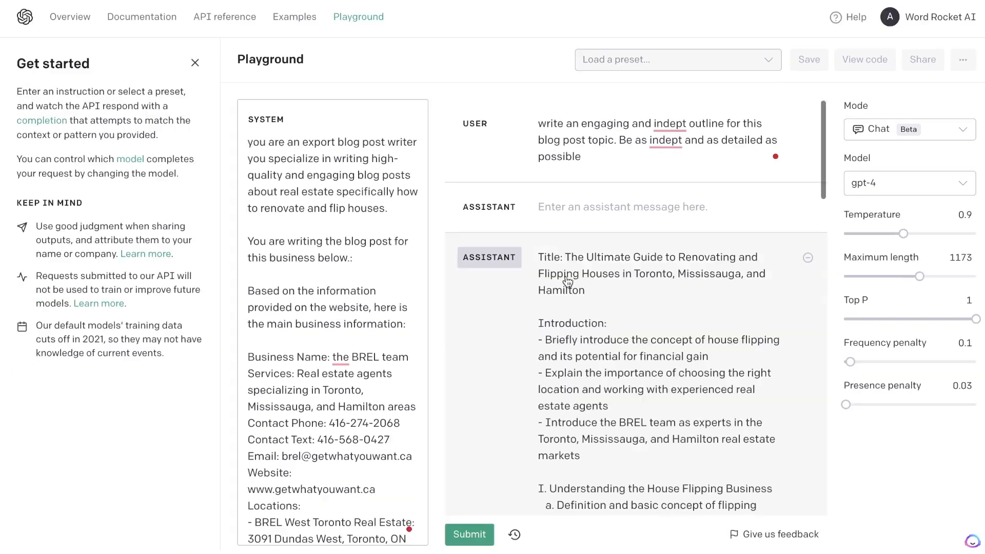
{"action": "scroll", "coordinate": [567, 275], "scroll_direction": "down", "scroll_amount": 15}
{"action": "scroll", "coordinate": [629, 367], "scroll_direction": "up", "scroll_amount": 10}
{"action": "scroll", "coordinate": [629, 367], "scroll_direction": "up", "scroll_amount": 8}
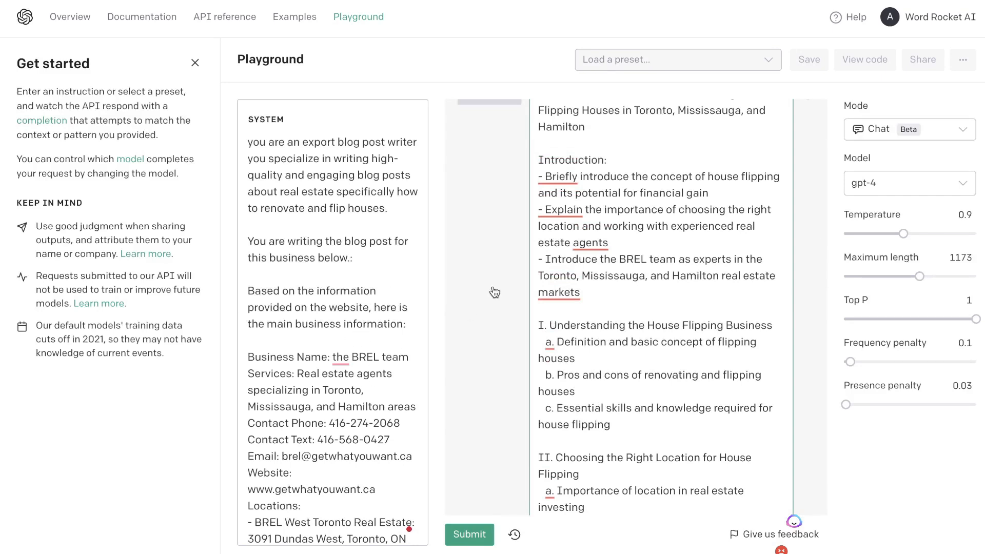
{"action": "scroll", "coordinate": [638, 231], "scroll_direction": "up", "scroll_amount": 3}
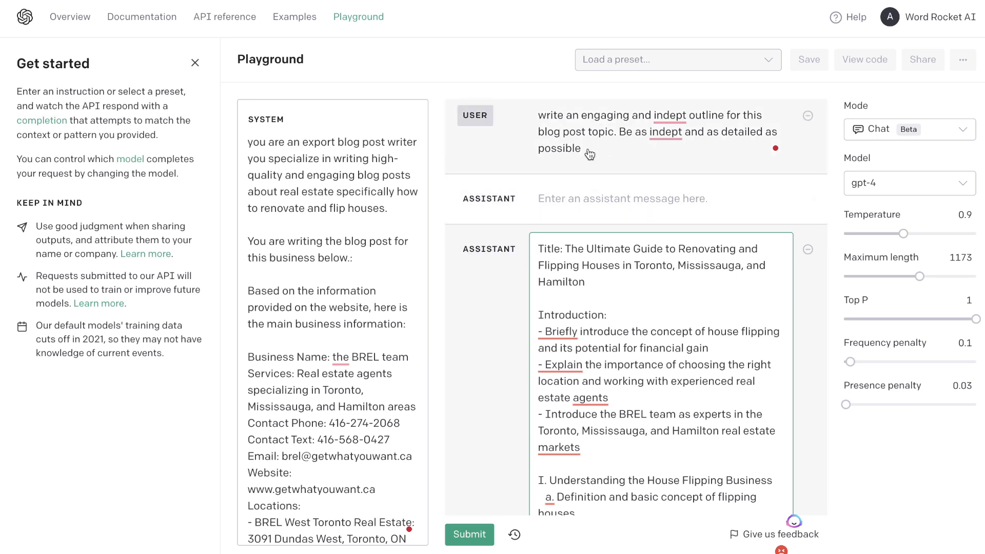
{"action": "scroll", "coordinate": [640, 205], "scroll_direction": "down", "scroll_amount": 8}
{"action": "scroll", "coordinate": [640, 206], "scroll_direction": "down", "scroll_amount": 10}
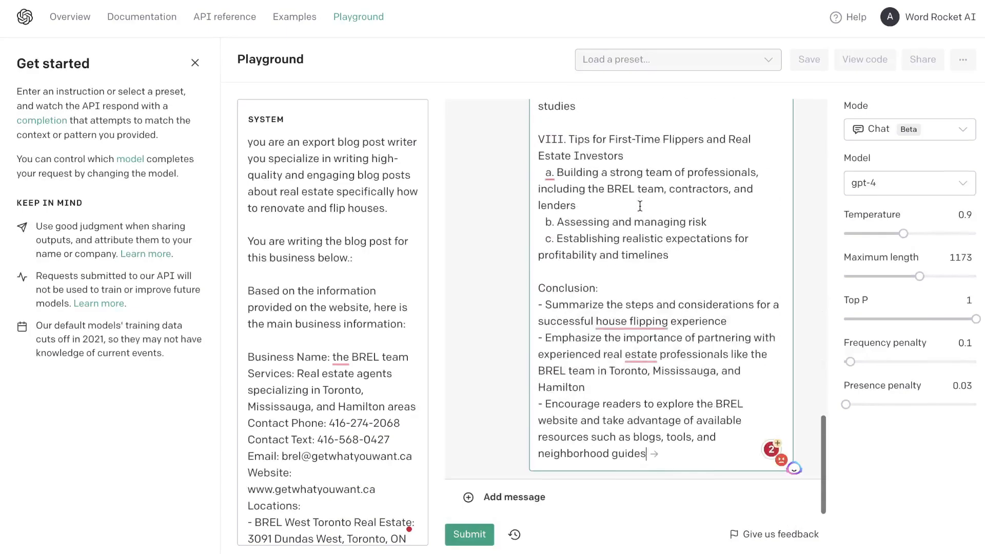
- Add a user message requesting a full, in-depth blog post from the outline with tables, lists and keywords, correcting "markown" to "markdown"
{"action": "left_click", "coordinate": [566, 497]}
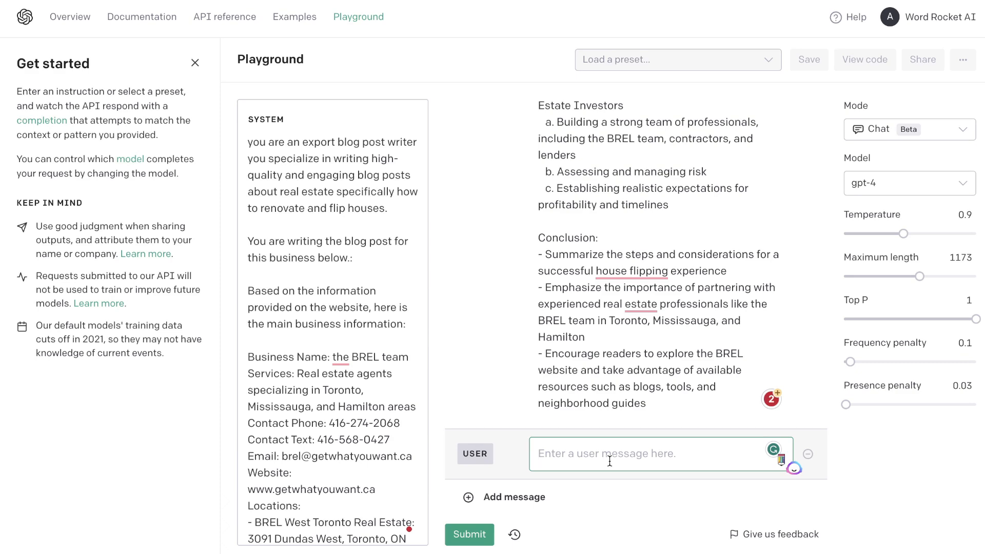
{"action": "type", "text": "using the outline above write a full, indept and engaging blog post. Be as indept as possible, always include tables and lists. Always write in markown format and include these keywords naturally throughout the article:"}
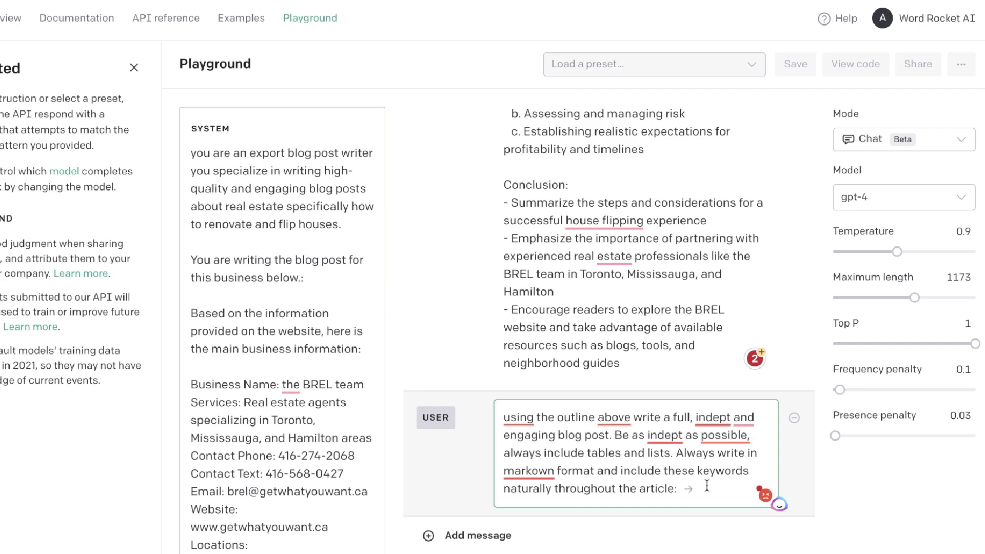
{"action": "mouse_move", "coordinate": [528, 471]}
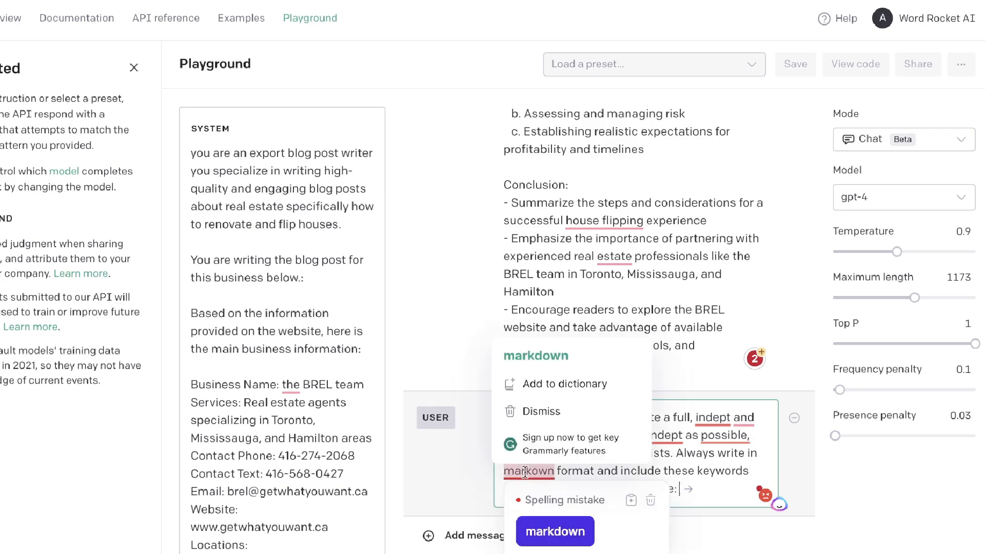
{"action": "left_click", "coordinate": [546, 367]}
{"action": "left_click", "coordinate": [684, 490]}
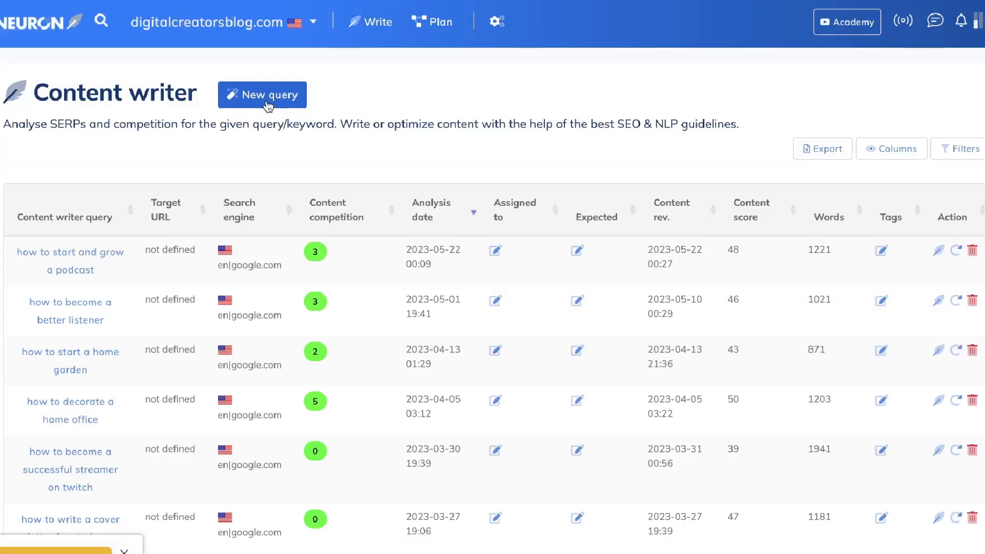
- In NeuronWriter, start a new content query for "how to renovate and flip houses" on the United States search engine in English
{"action": "left_click", "coordinate": [266, 98]}
{"action": "type", "text": "how to renovate and flip houses."}
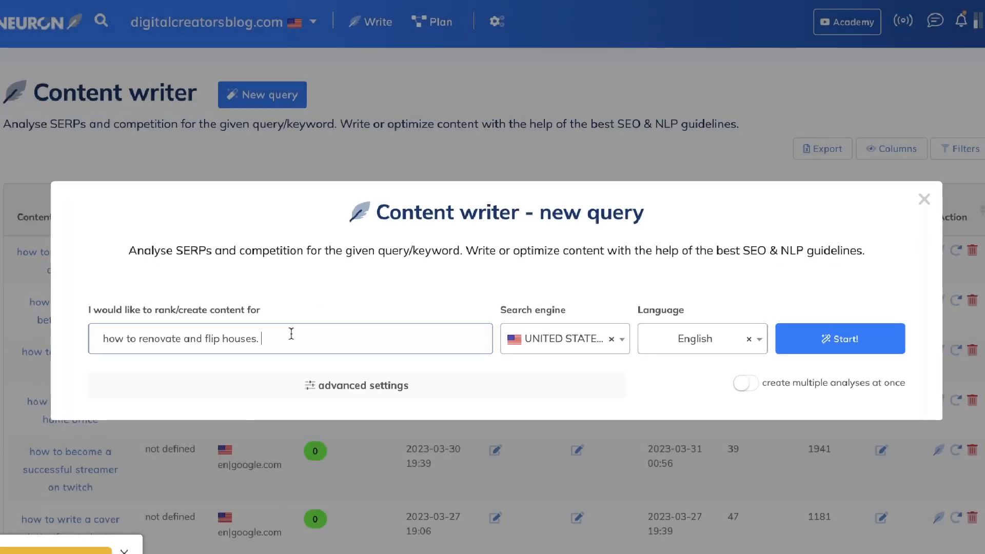
{"action": "key", "text": "BackSpace"}
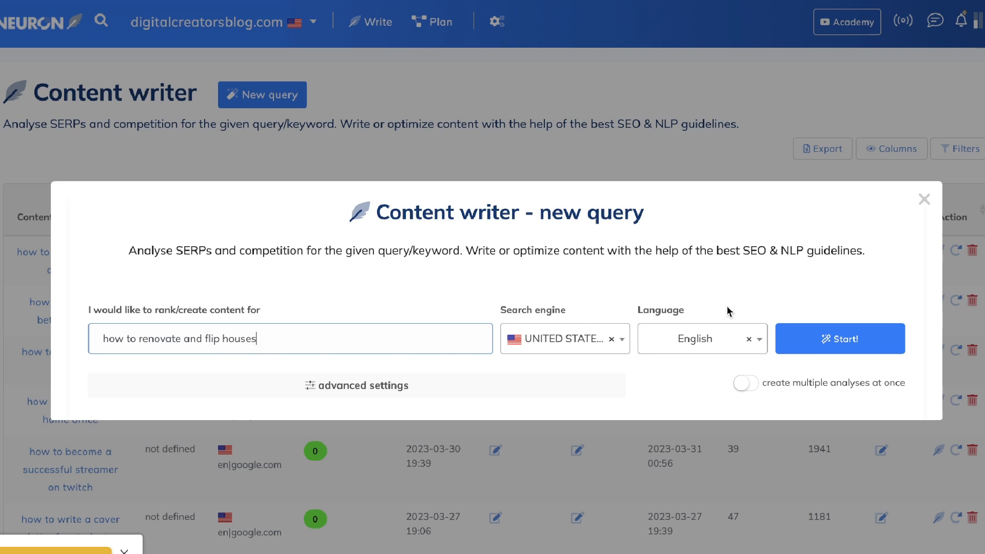
{"action": "left_click", "coordinate": [811, 343]}
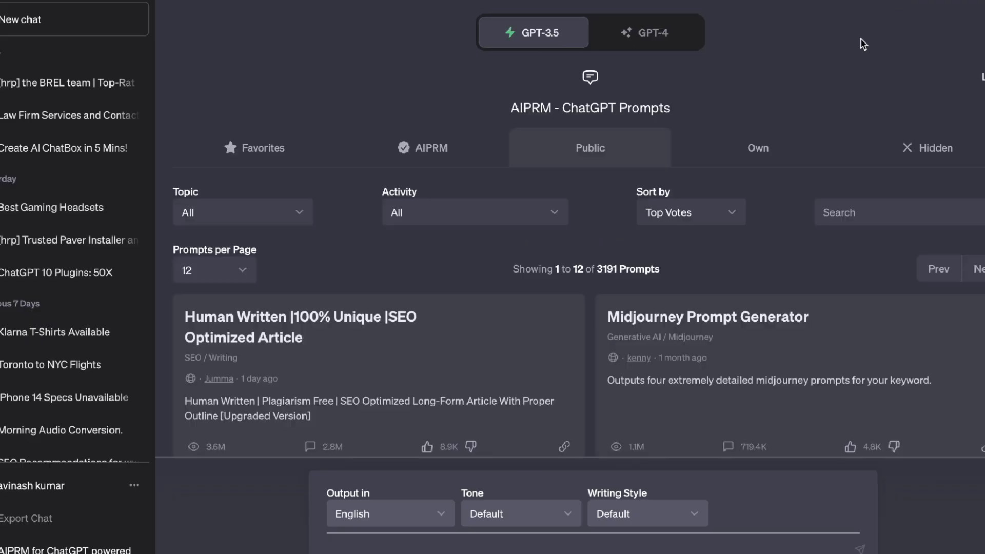
- Send ChatGPT the address of Rocket Homes' "How To Flip A House" article, requesting its main keyword, LSI keywords, variations and other ranking keywords
{"action": "scroll", "coordinate": [859, 40], "scroll_direction": "down", "scroll_amount": 15}
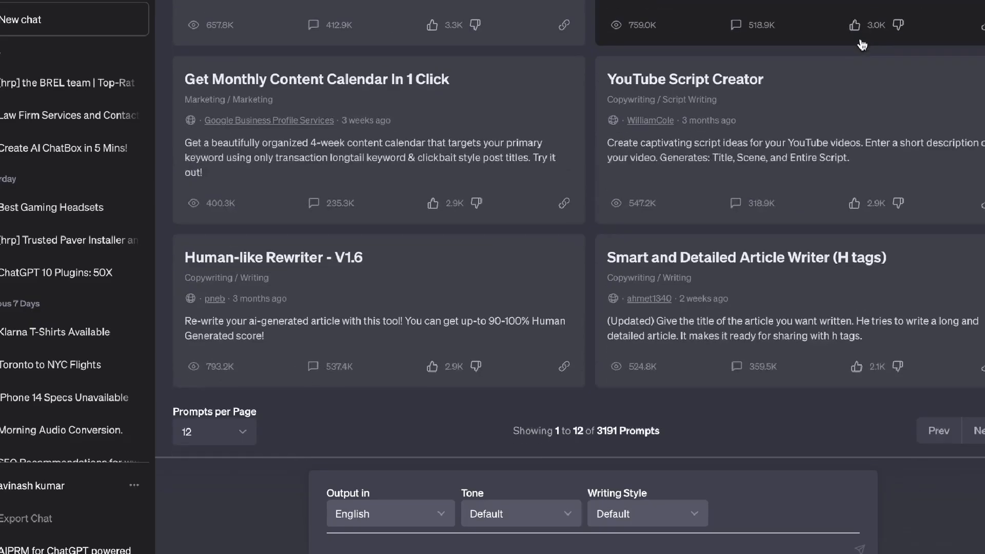
{"action": "scroll", "coordinate": [892, 50], "scroll_direction": "up", "scroll_amount": 15}
{"action": "left_click", "coordinate": [681, 35]}
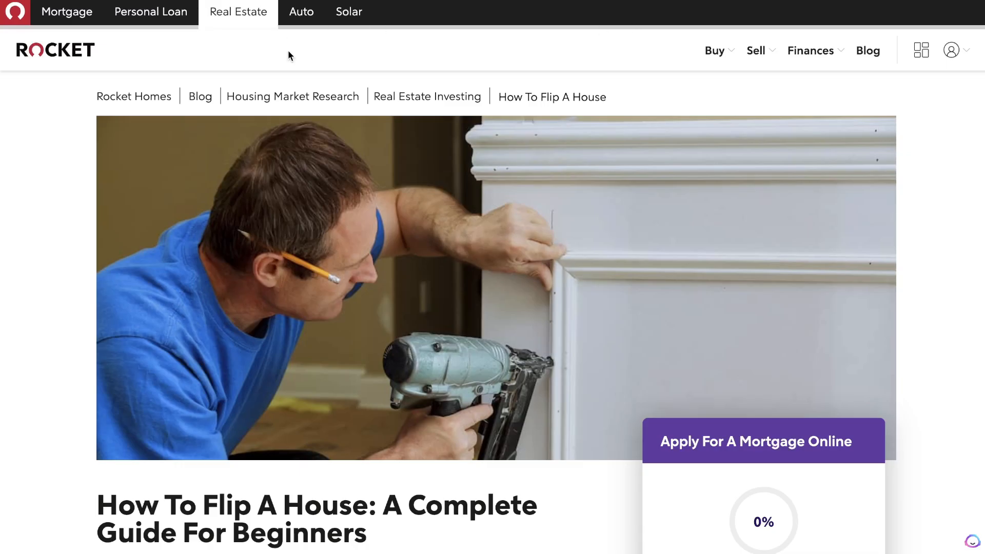
{"action": "scroll", "coordinate": [288, 52], "scroll_direction": "down", "scroll_amount": 12}
{"action": "scroll", "coordinate": [288, 51], "scroll_direction": "down", "scroll_amount": 20}
{"action": "scroll", "coordinate": [288, 50], "scroll_direction": "down", "scroll_amount": 12}
{"action": "right_click", "coordinate": [213, 1]}
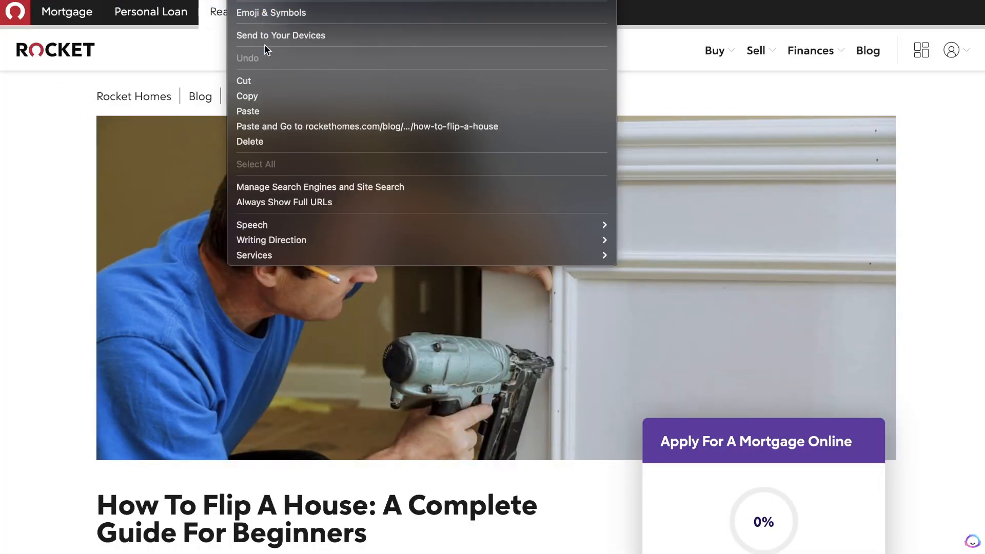
{"action": "left_click", "coordinate": [272, 97]}
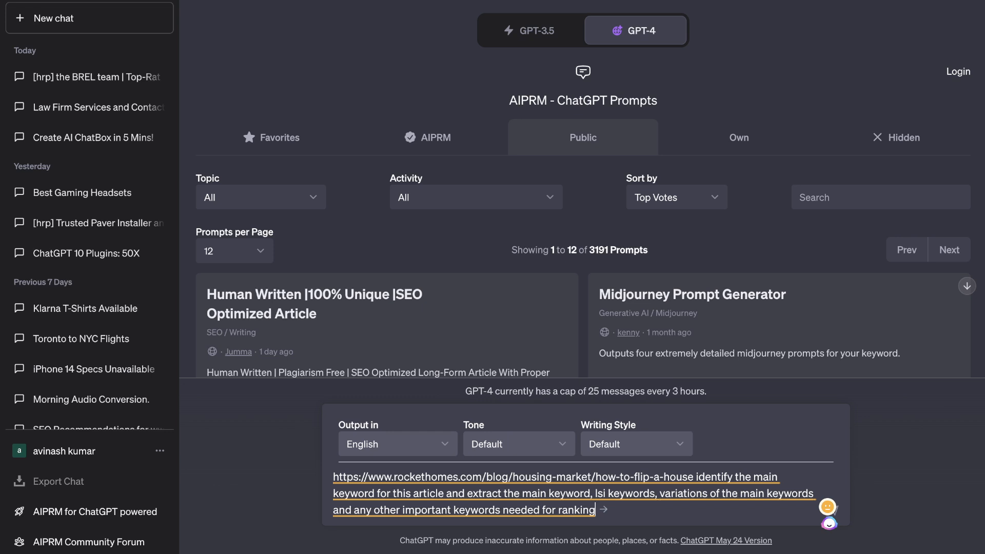
{"action": "key", "text": "Return"}
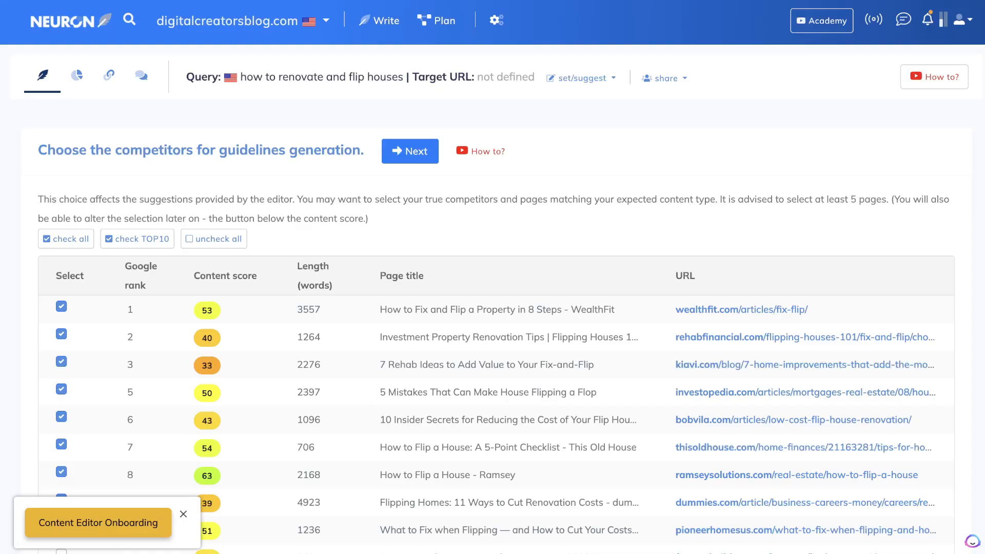
- In NeuronWriter, generate guidelines from the preselected competitors, go through the suggested article terms, and open the options for copying all visible terms
{"action": "left_click", "coordinate": [416, 162]}
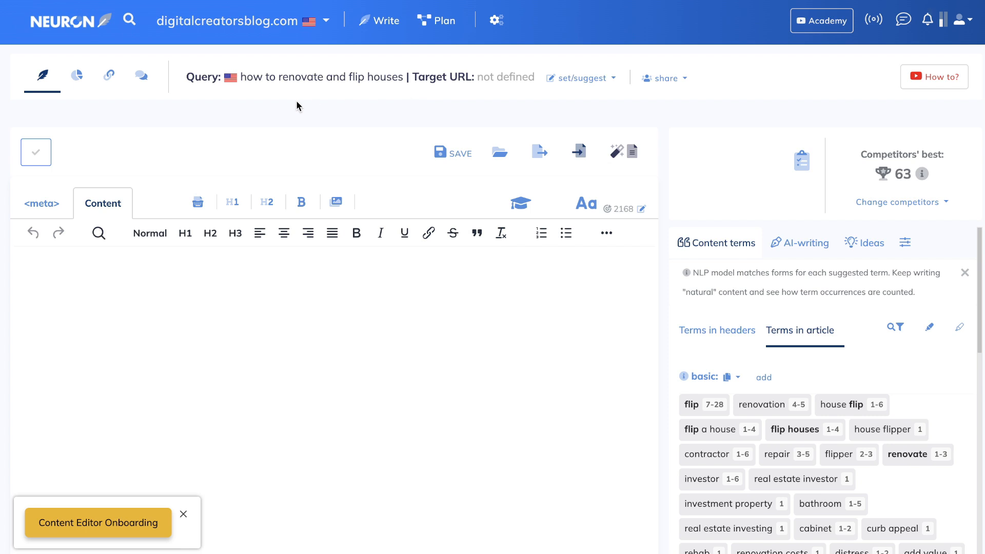
{"action": "scroll", "coordinate": [719, 243], "scroll_direction": "down", "scroll_amount": 1}
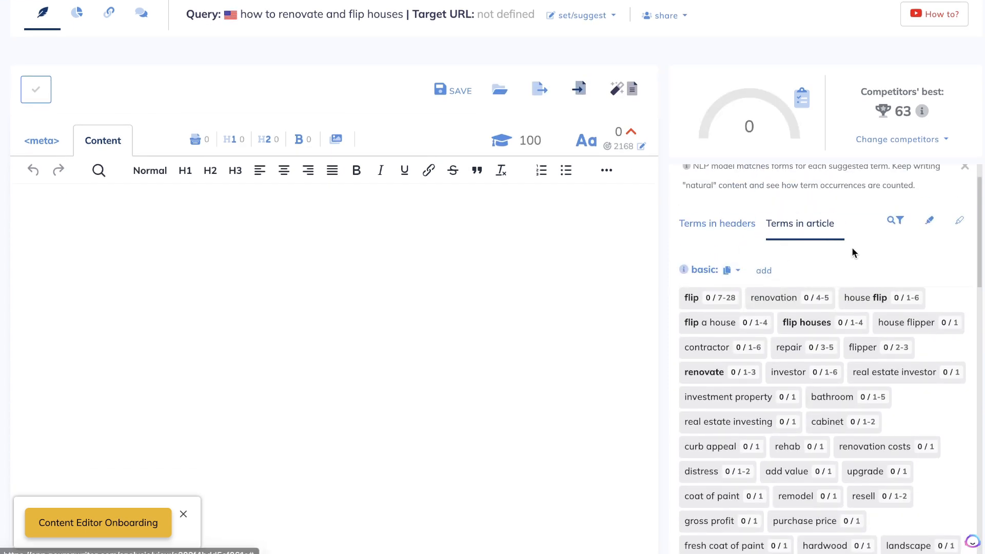
{"action": "scroll", "coordinate": [855, 261], "scroll_direction": "down", "scroll_amount": 2}
{"action": "scroll", "coordinate": [855, 262], "scroll_direction": "down", "scroll_amount": 10}
{"action": "scroll", "coordinate": [857, 267], "scroll_direction": "up", "scroll_amount": 4}
{"action": "scroll", "coordinate": [856, 268], "scroll_direction": "down", "scroll_amount": 12}
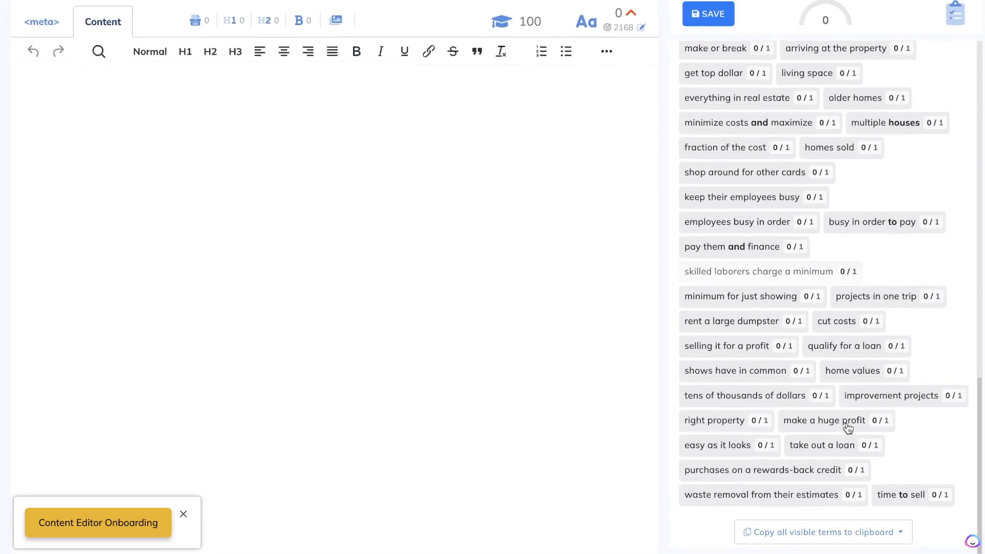
{"action": "left_click", "coordinate": [855, 538]}
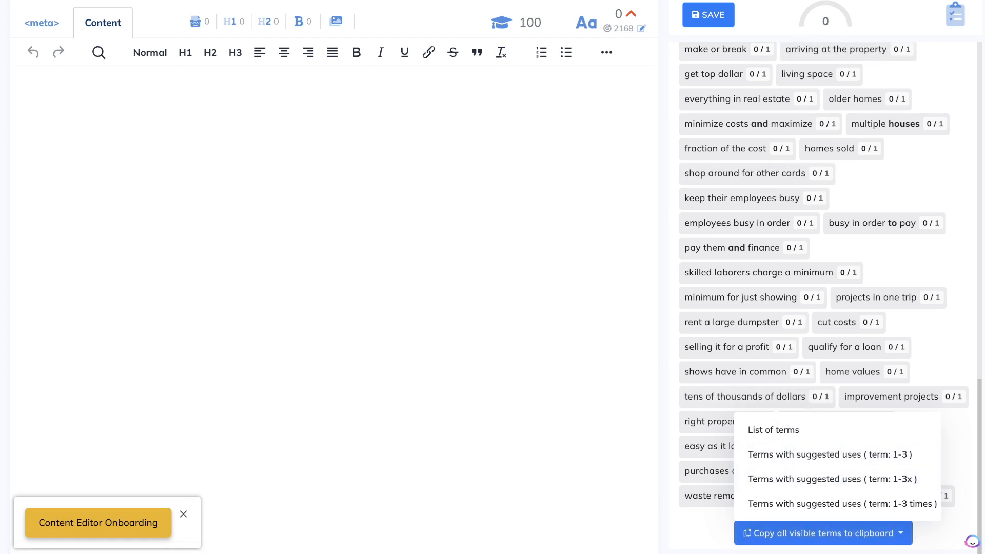
{"action": "key", "text": "ctrl+Tab"}
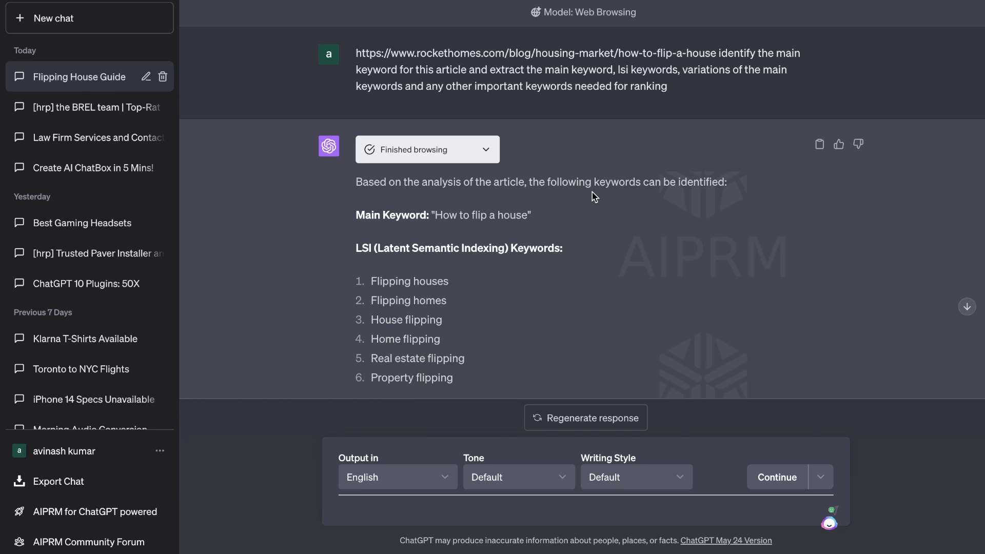
- Review the keywords ChatGPT extracted from the house-flipping article in both the Web Browsing and WebPilot responses
{"action": "scroll", "coordinate": [594, 197], "scroll_direction": "down", "scroll_amount": 1}
{"action": "scroll", "coordinate": [594, 197], "scroll_direction": "down", "scroll_amount": 5}
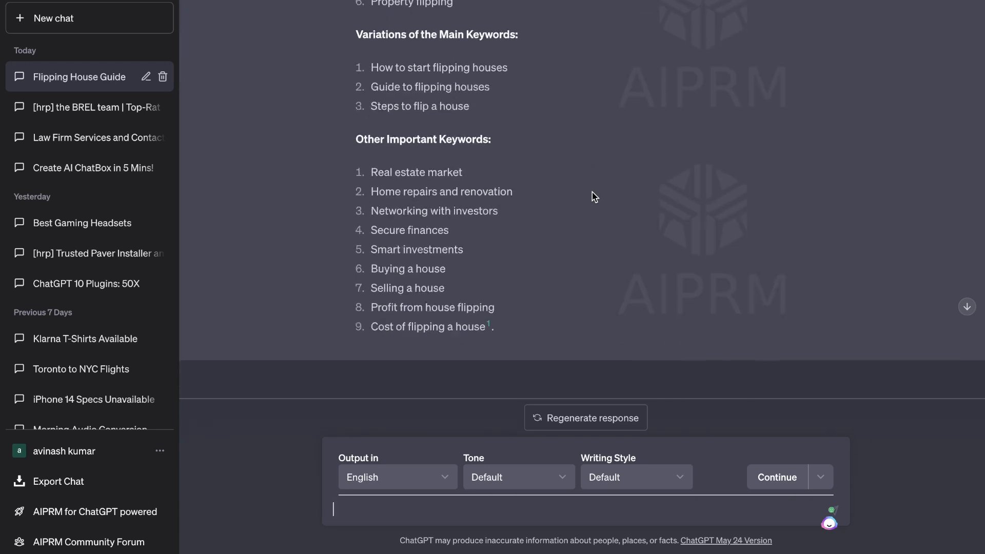
{"action": "scroll", "coordinate": [594, 197], "scroll_direction": "up", "scroll_amount": 5}
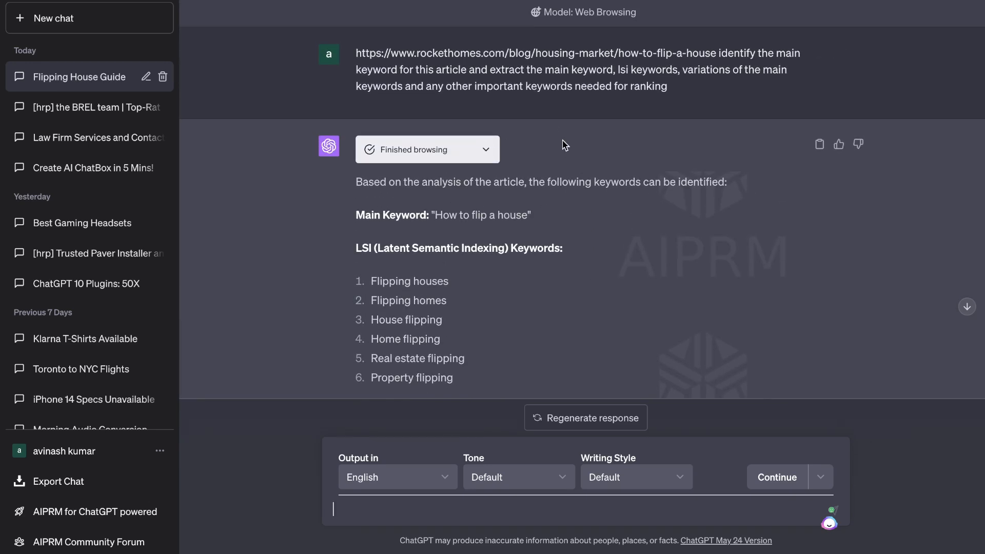
{"action": "scroll", "coordinate": [574, 161], "scroll_direction": "down", "scroll_amount": 3}
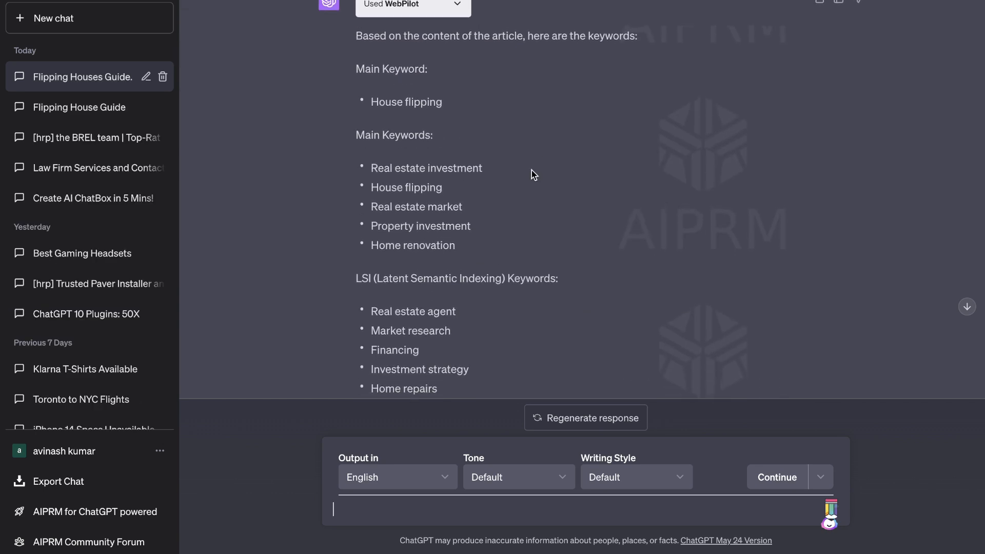
{"action": "scroll", "coordinate": [533, 175], "scroll_direction": "down", "scroll_amount": 2}
{"action": "scroll", "coordinate": [533, 175], "scroll_direction": "down", "scroll_amount": 10}
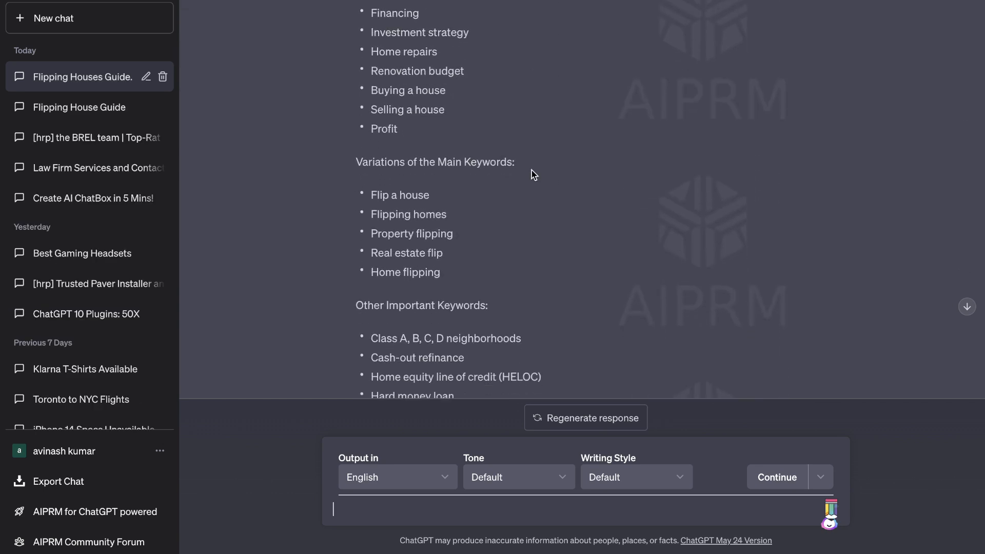
{"action": "scroll", "coordinate": [534, 174], "scroll_direction": "down", "scroll_amount": 2}
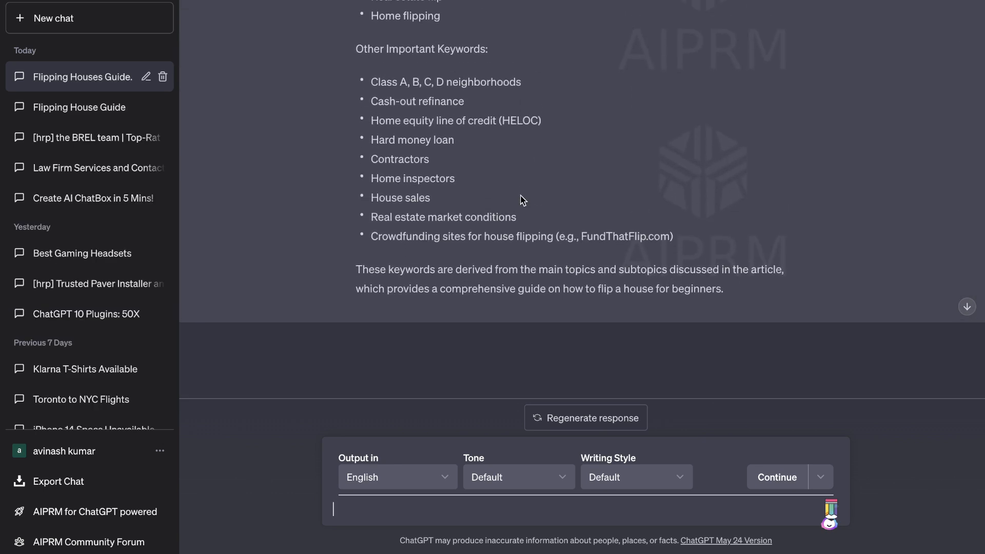
- Copy the WebPilot keyword lists and the NeuronWriter terms into the Playground's user message below the blog post instructions
{"action": "left_click_drag", "start_coordinate": [680, 230], "coordinate": [624, 190]}
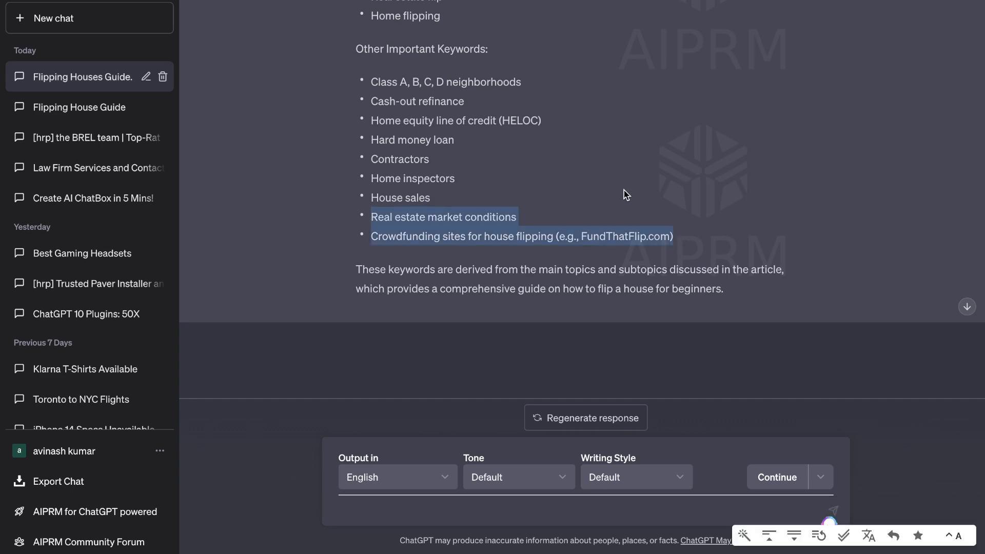
{"action": "scroll", "coordinate": [594, 241], "scroll_direction": "up", "scroll_amount": 1}
{"action": "left_click", "coordinate": [467, 511]}
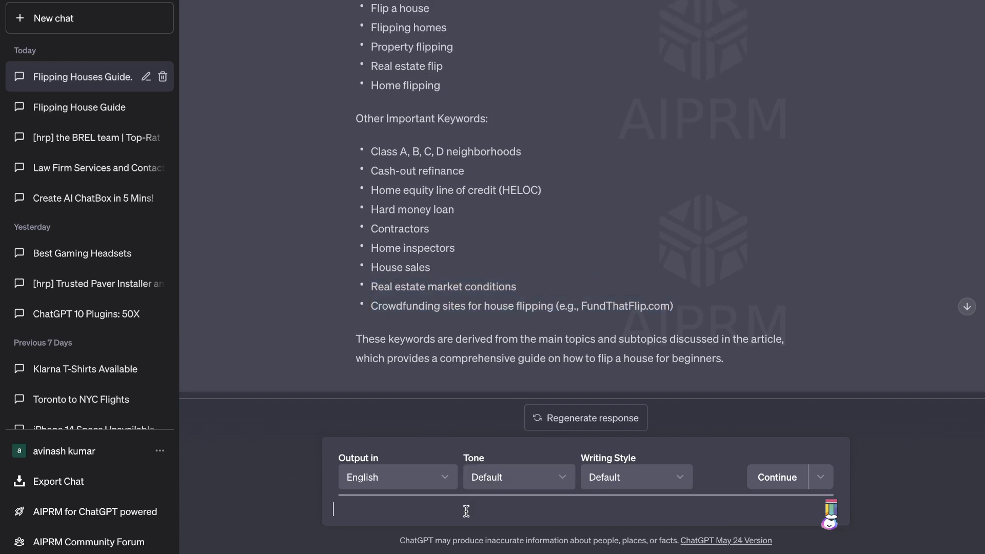
{"action": "type", "text": "m"}
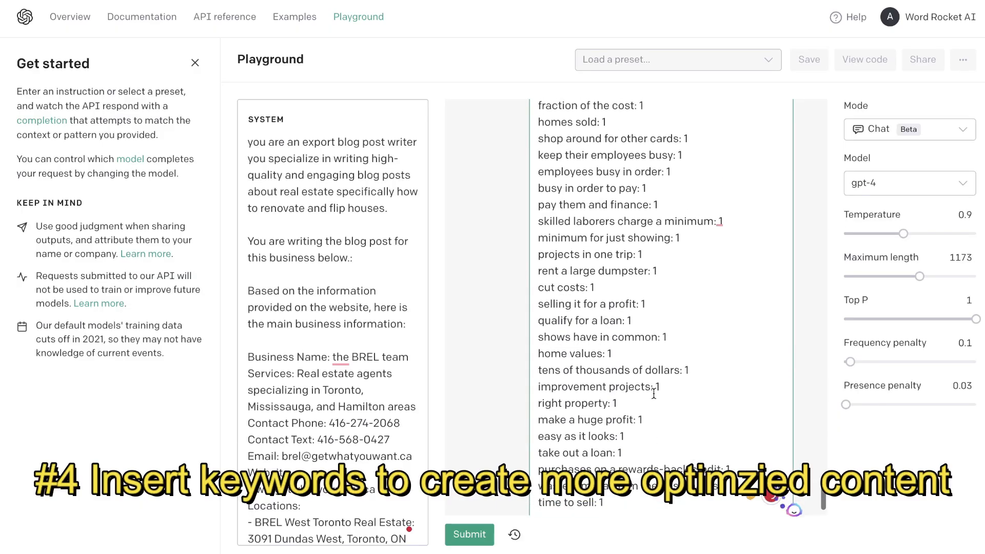
{"action": "scroll", "coordinate": [654, 393], "scroll_direction": "up", "scroll_amount": 20}
{"action": "scroll", "coordinate": [653, 393], "scroll_direction": "up", "scroll_amount": 15}
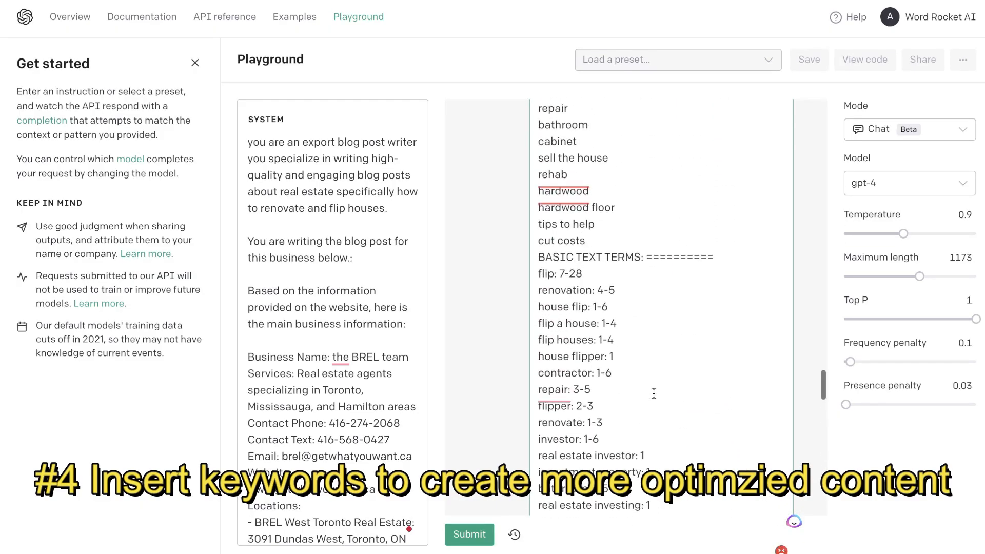
{"action": "scroll", "coordinate": [654, 393], "scroll_direction": "up", "scroll_amount": 15}
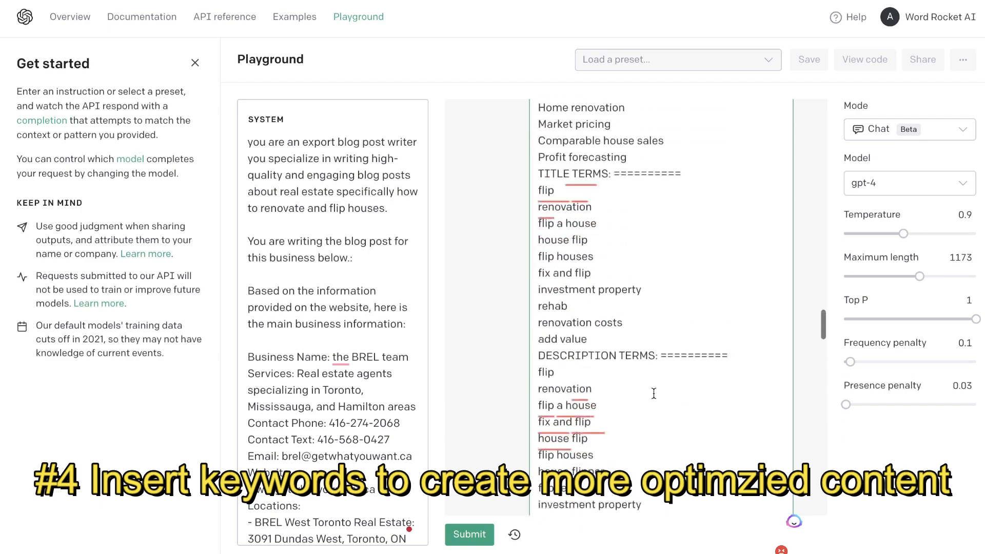
{"action": "scroll", "coordinate": [654, 393], "scroll_direction": "up", "scroll_amount": 4}
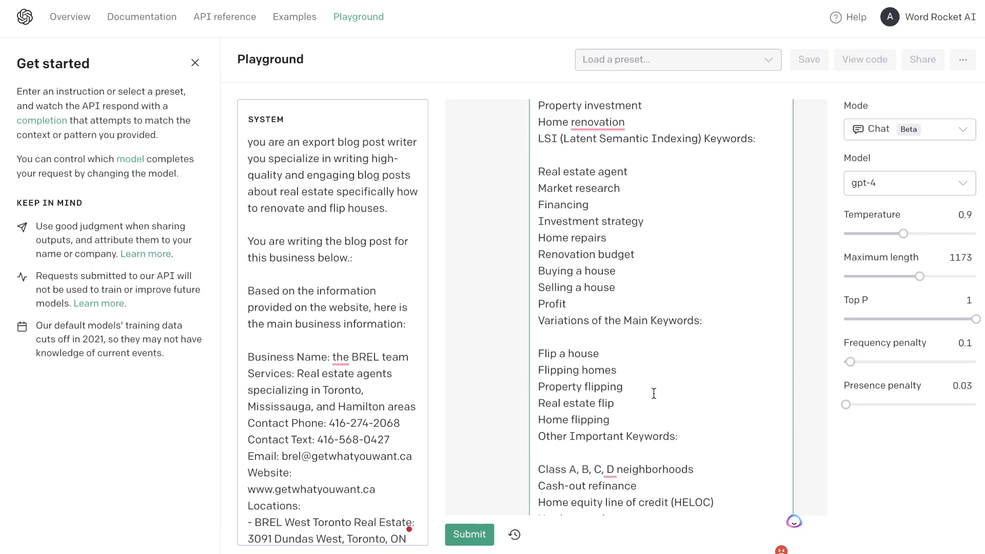
{"action": "scroll", "coordinate": [654, 393], "scroll_direction": "up", "scroll_amount": 14}
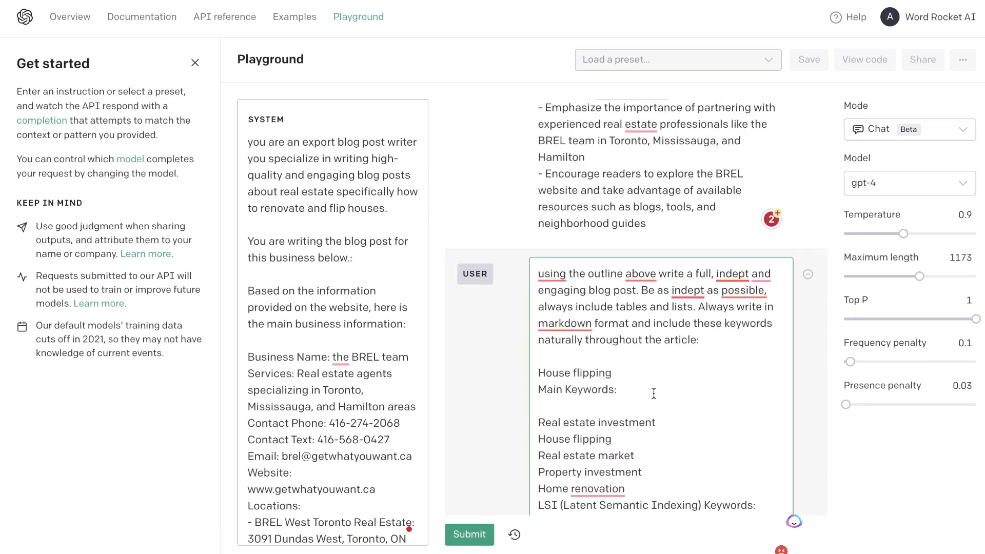
- Set the Playground's maximum length to 2048 and generate the blog post
{"action": "mouse_move", "coordinate": [907, 258]}
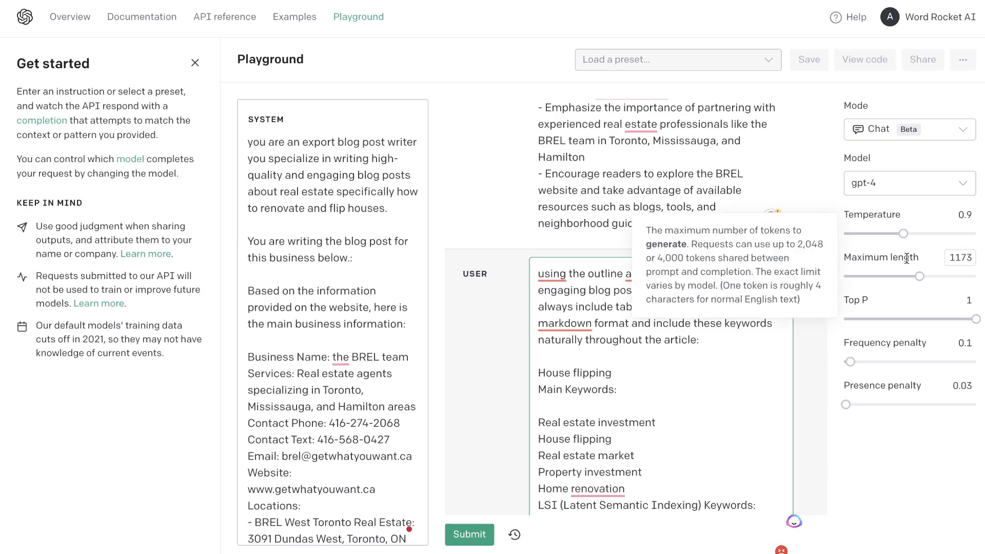
{"action": "mouse_move", "coordinate": [884, 214]}
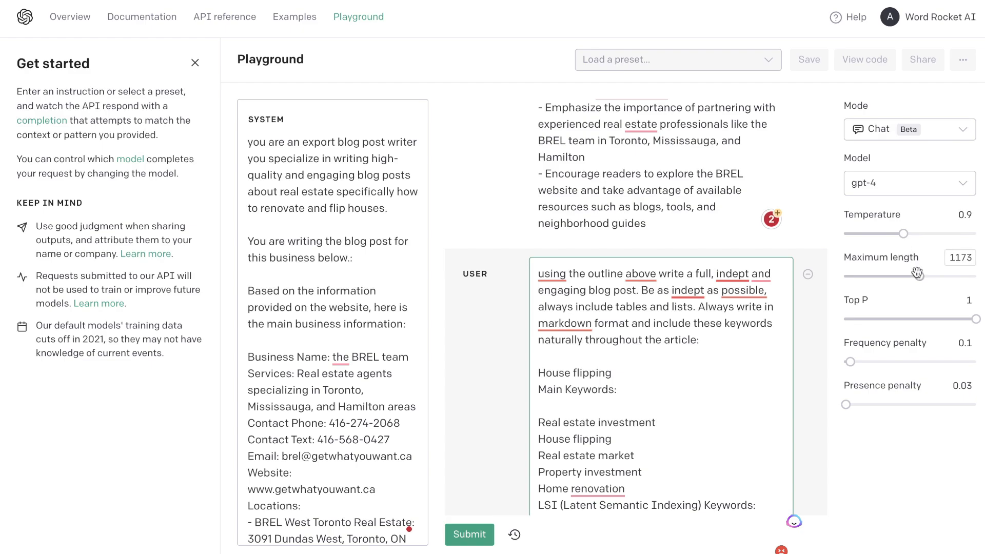
{"action": "left_click_drag", "start_coordinate": [920, 277], "coordinate": [941, 277]}
- Select the entire generated blog post and check its word count with Word Counter Plus
{"action": "left_click_drag", "start_coordinate": [700, 454], "coordinate": [575, 64]}
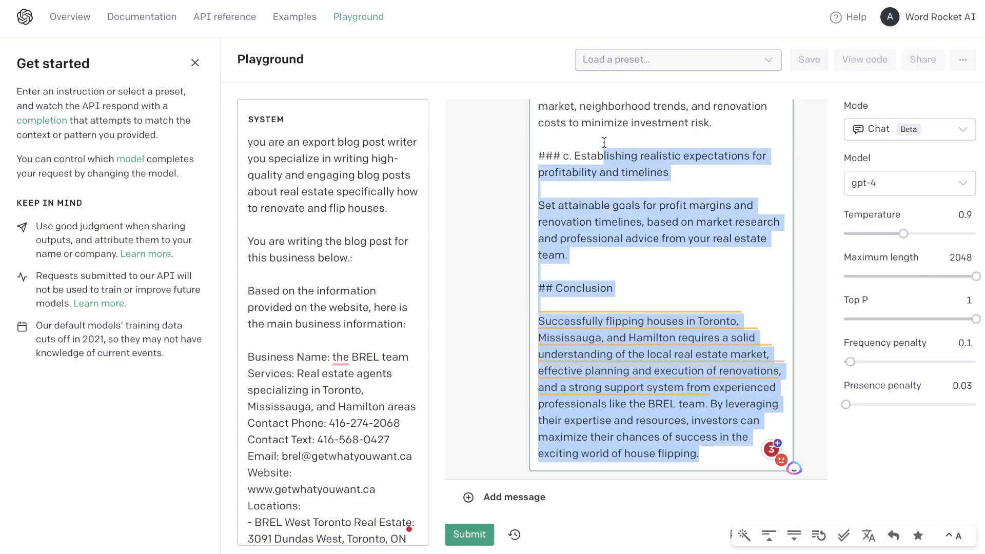
{"action": "scroll", "coordinate": [615, 307], "scroll_direction": "down", "scroll_amount": 15}
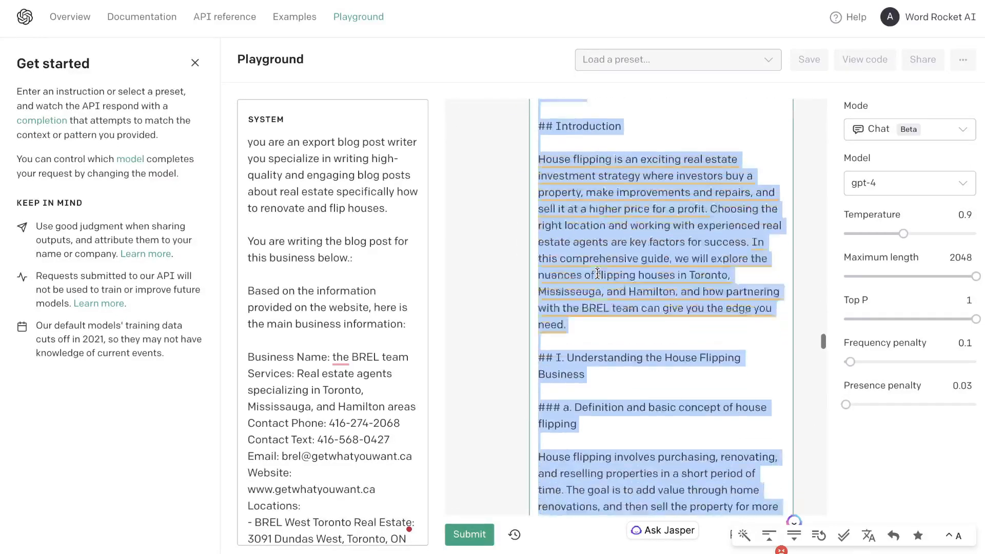
{"action": "scroll", "coordinate": [611, 361], "scroll_direction": "down", "scroll_amount": 3}
{"action": "right_click", "coordinate": [600, 303]}
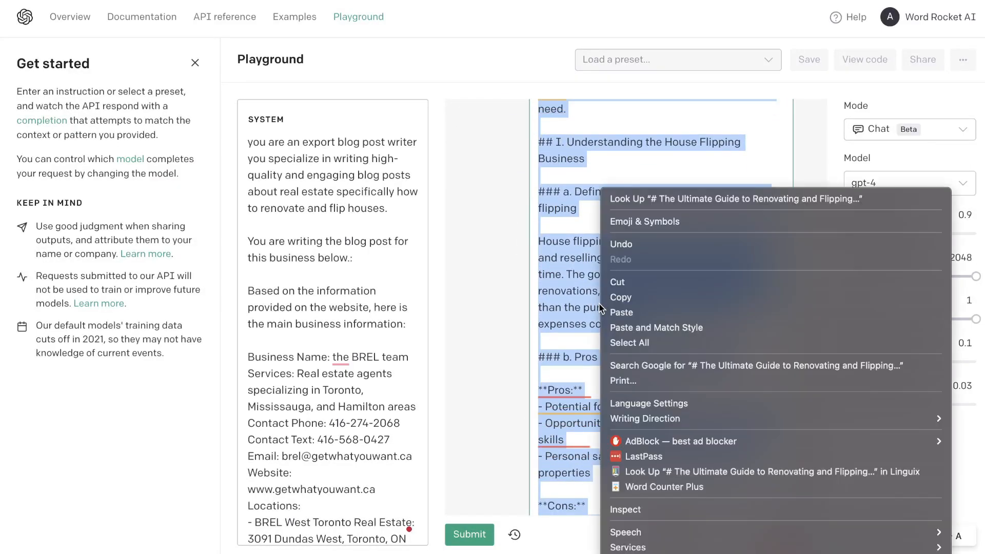
{"action": "left_click", "coordinate": [665, 485]}
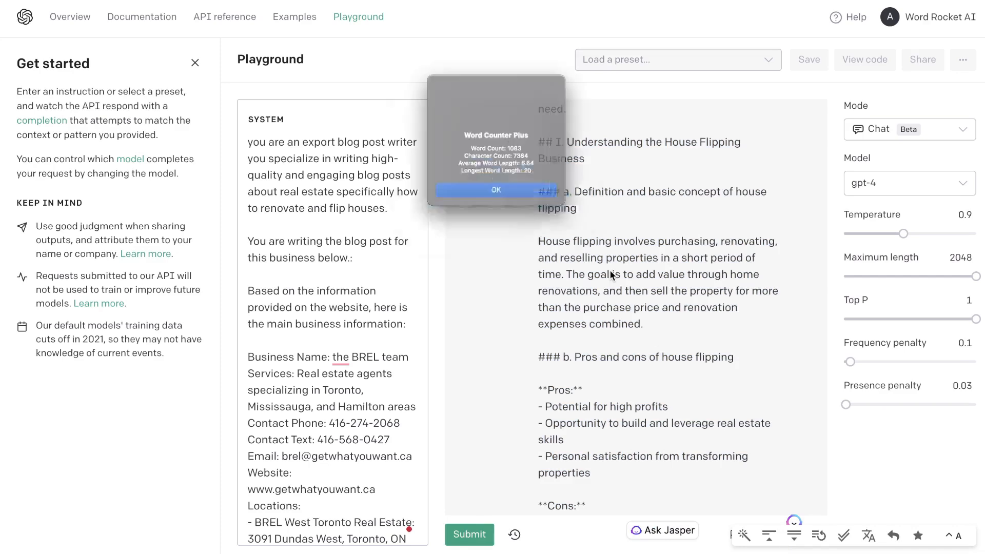
{"action": "left_click", "coordinate": [542, 206]}
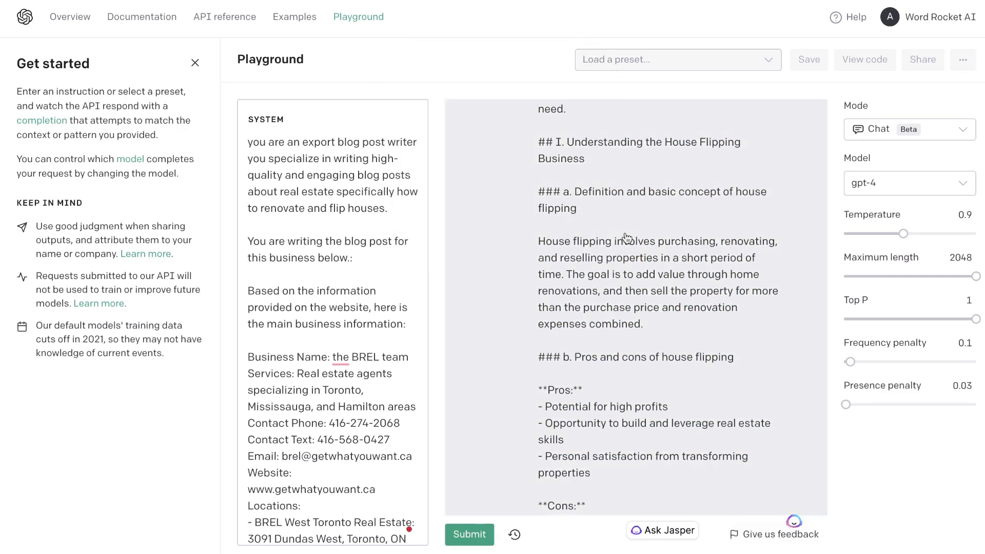
{"action": "scroll", "coordinate": [627, 238], "scroll_direction": "up", "scroll_amount": 10}
{"action": "scroll", "coordinate": [627, 239], "scroll_direction": "down", "scroll_amount": 10}
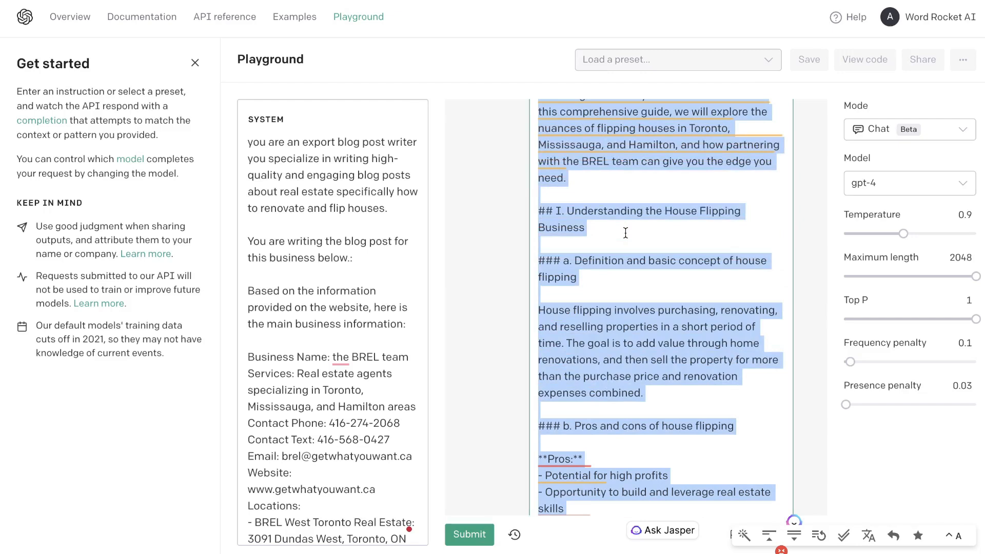
- Read through the generated house-flipping blog post from the introduction to the conclusion, examining its headings, lists and references to the BREL team
{"action": "scroll", "coordinate": [626, 233], "scroll_direction": "down", "scroll_amount": 1}
{"action": "left_click", "coordinate": [630, 233]}
{"action": "scroll", "coordinate": [639, 239], "scroll_direction": "up", "scroll_amount": 5}
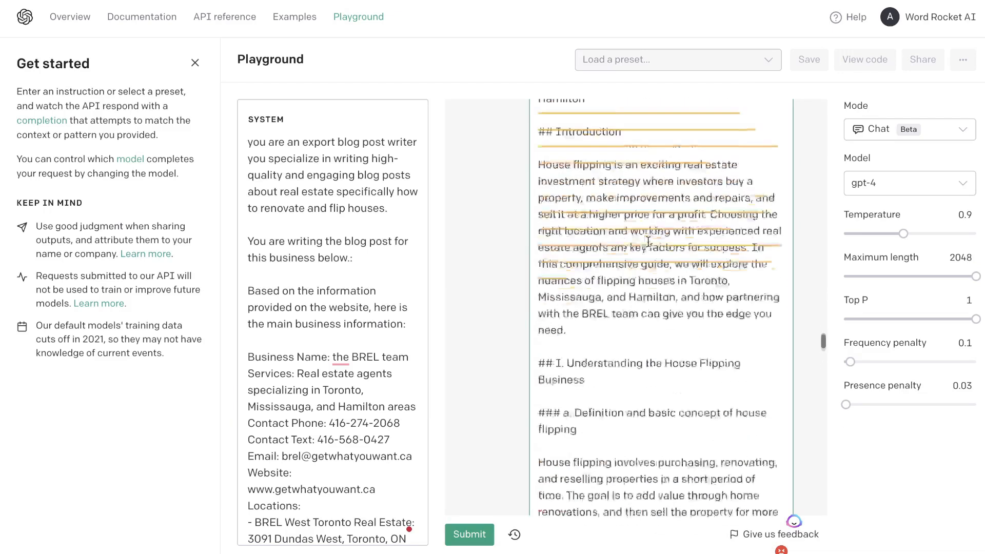
{"action": "scroll", "coordinate": [648, 242], "scroll_direction": "down", "scroll_amount": 7}
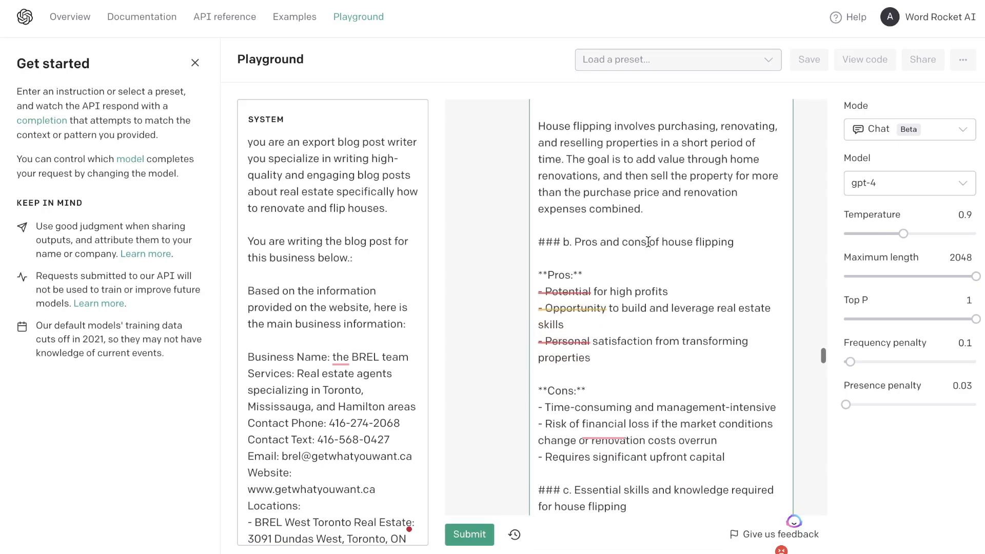
{"action": "scroll", "coordinate": [648, 241], "scroll_direction": "up", "scroll_amount": 3}
{"action": "scroll", "coordinate": [648, 242], "scroll_direction": "down", "scroll_amount": 6}
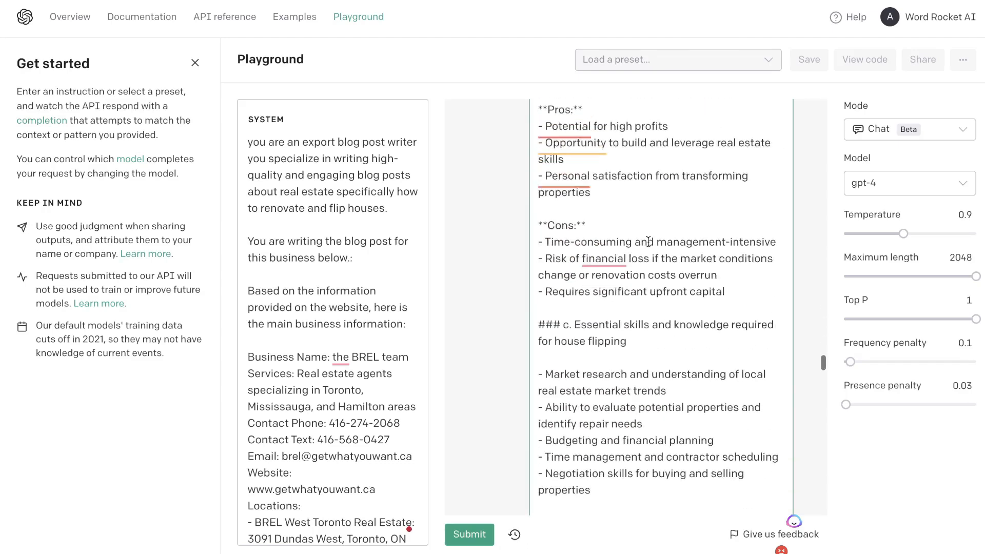
{"action": "scroll", "coordinate": [648, 242], "scroll_direction": "down", "scroll_amount": 4}
{"action": "scroll", "coordinate": [648, 242], "scroll_direction": "down", "scroll_amount": 2}
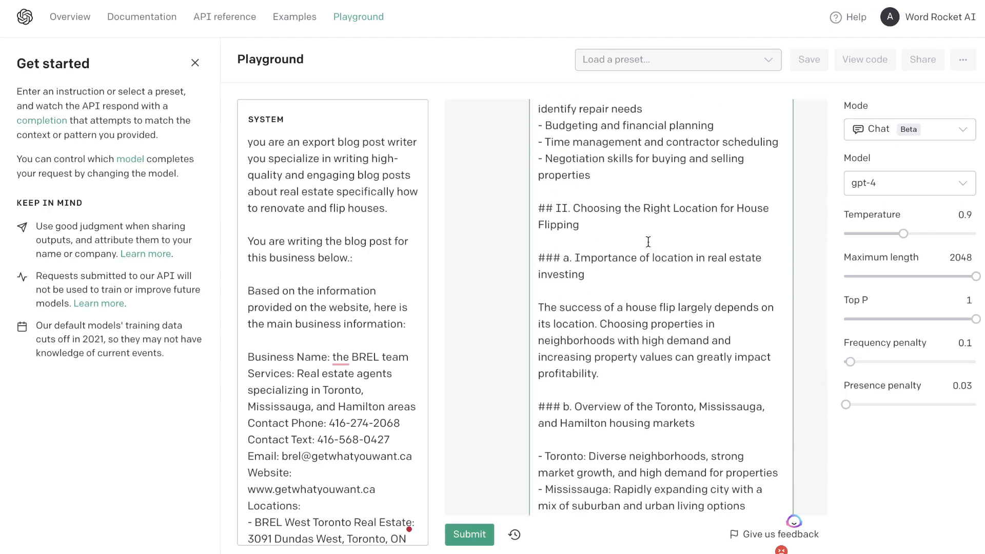
{"action": "scroll", "coordinate": [648, 241], "scroll_direction": "down", "scroll_amount": 4}
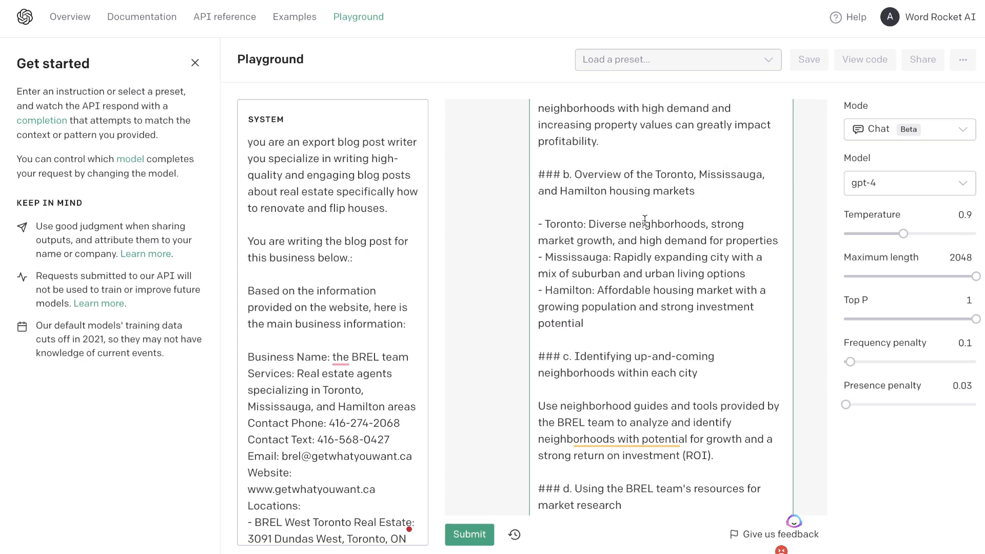
{"action": "scroll", "coordinate": [645, 219], "scroll_direction": "down", "scroll_amount": 1}
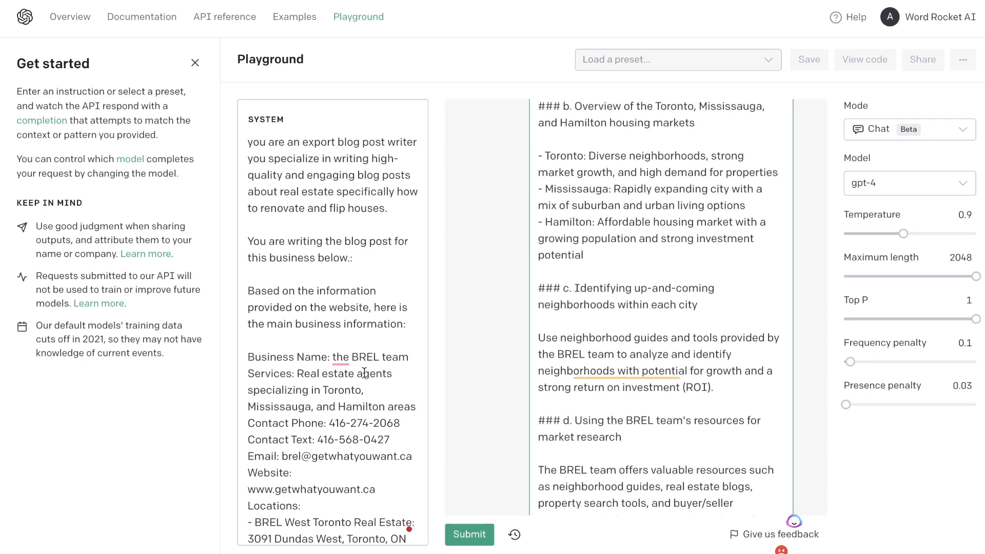
{"action": "scroll", "coordinate": [663, 321], "scroll_direction": "down", "scroll_amount": 4}
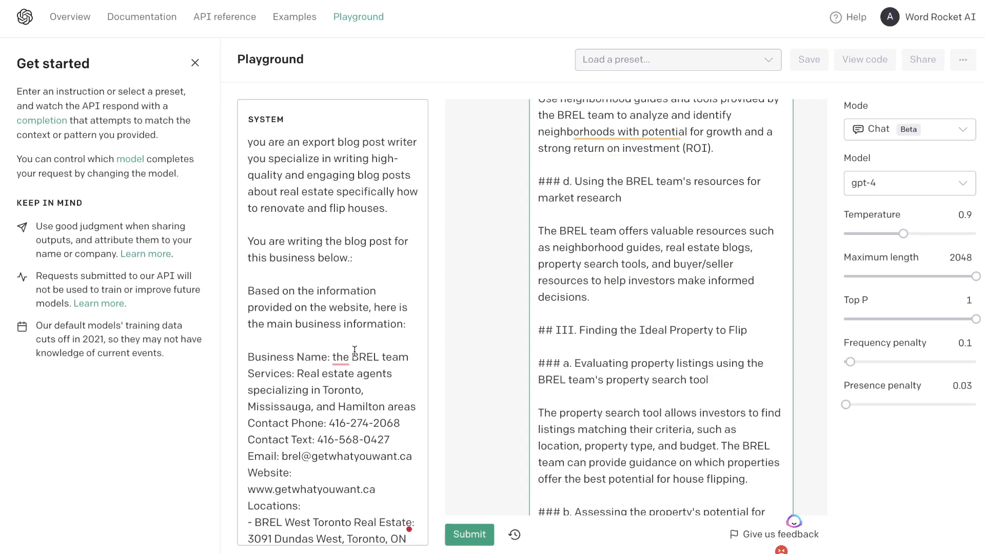
{"action": "scroll", "coordinate": [695, 270], "scroll_direction": "down", "scroll_amount": 2}
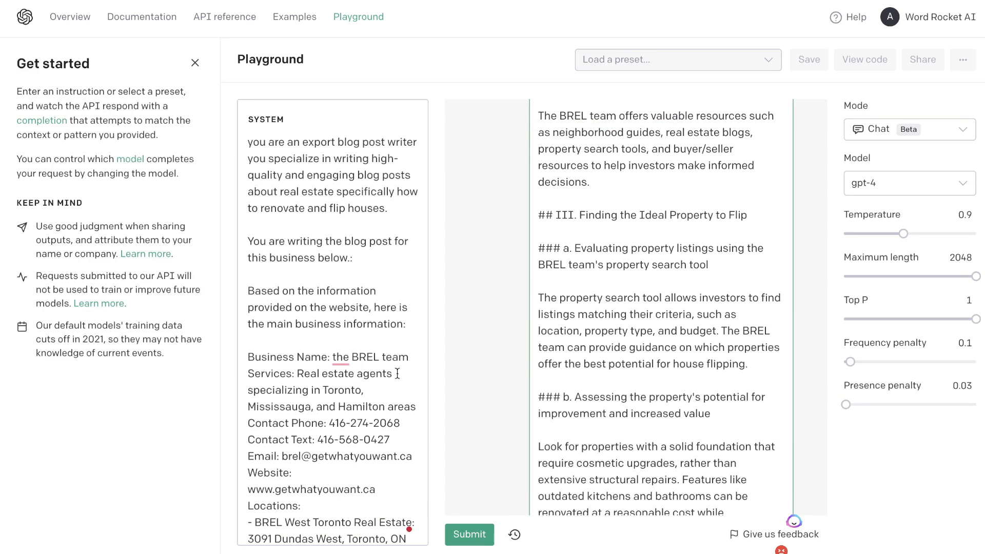
{"action": "scroll", "coordinate": [685, 281], "scroll_direction": "down", "scroll_amount": 6}
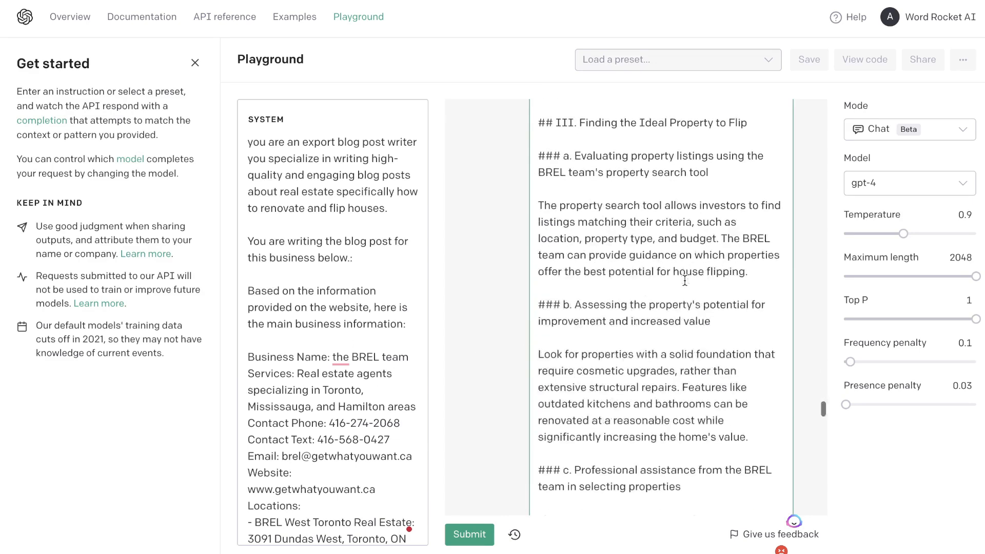
{"action": "scroll", "coordinate": [685, 281], "scroll_direction": "down", "scroll_amount": 14}
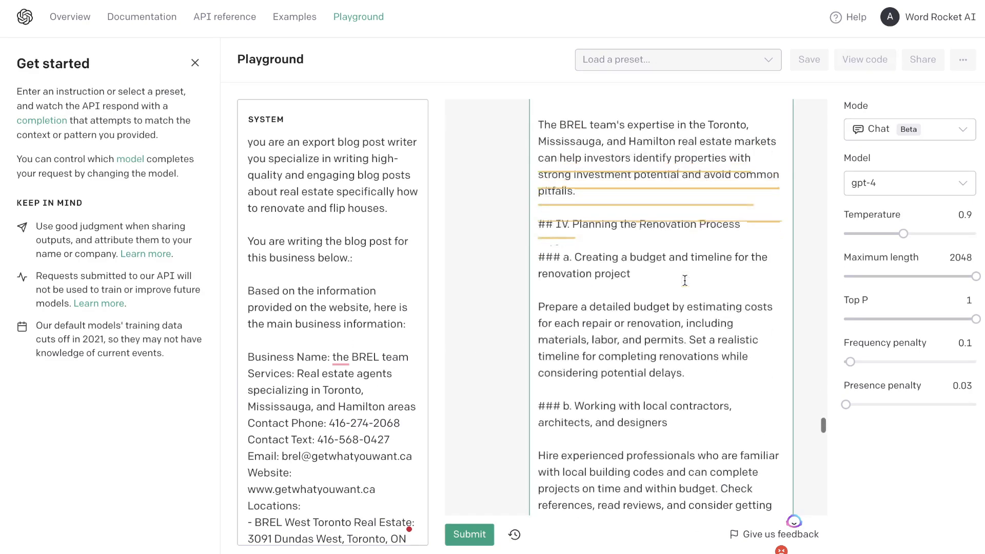
{"action": "scroll", "coordinate": [685, 281], "scroll_direction": "down", "scroll_amount": 3}
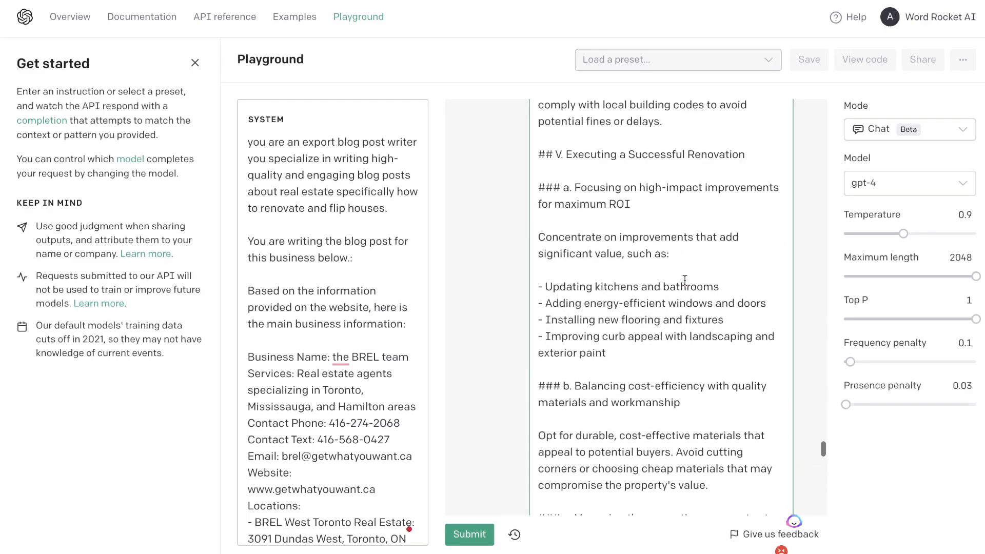
{"action": "scroll", "coordinate": [654, 274], "scroll_direction": "down", "scroll_amount": 12}
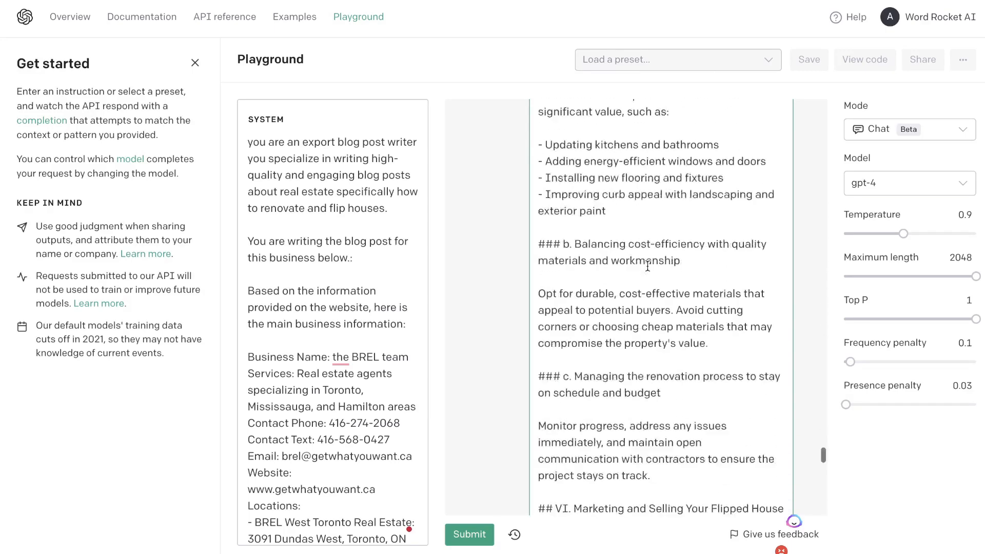
{"action": "scroll", "coordinate": [686, 393], "scroll_direction": "down", "scroll_amount": 10}
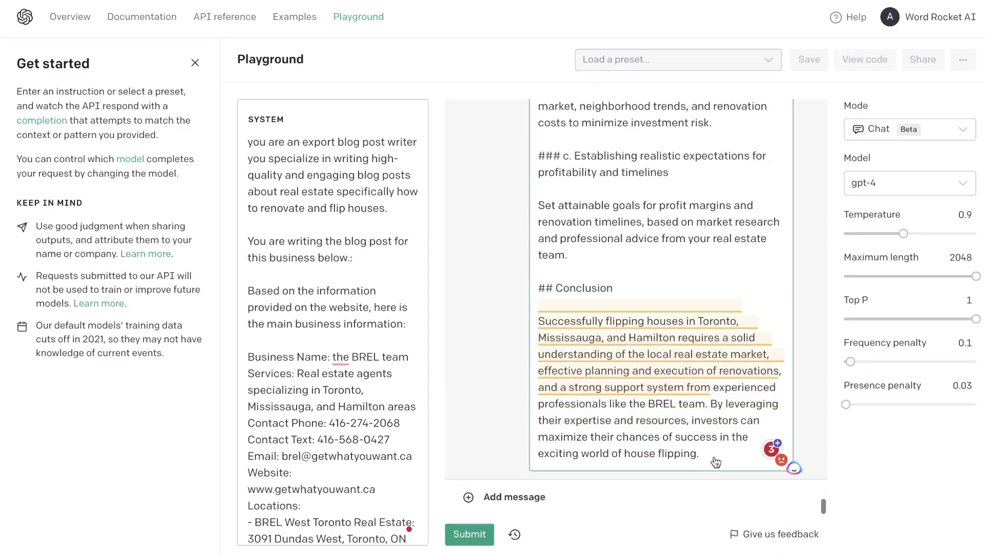
- Select the entire generated blog post, from the conclusion up to the title, and copy it
{"action": "left_click_drag", "start_coordinate": [706, 456], "coordinate": [557, 17]}
{"action": "scroll", "coordinate": [564, 221], "scroll_direction": "down", "scroll_amount": 12}
{"action": "scroll", "coordinate": [564, 220], "scroll_direction": "down", "scroll_amount": 6}
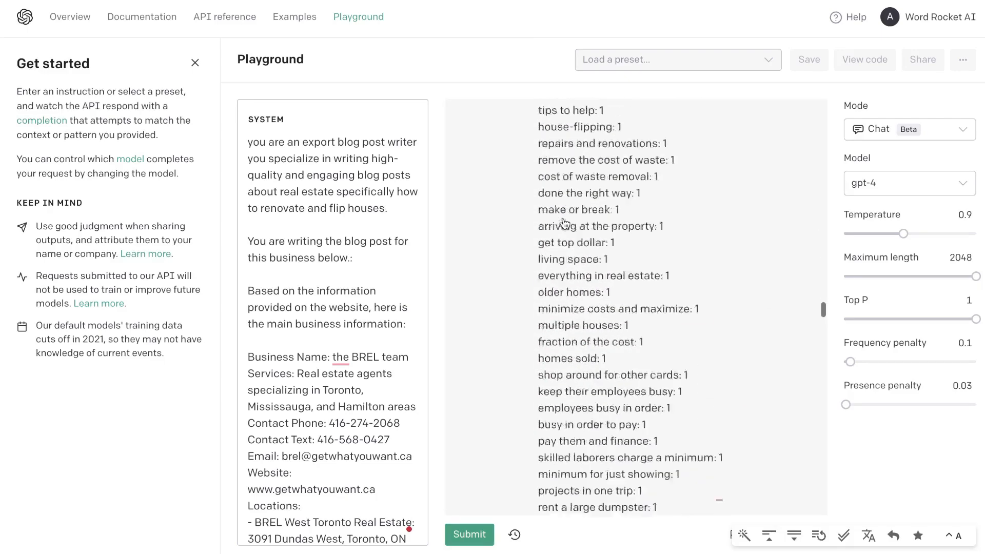
{"action": "right_click", "coordinate": [577, 189]}
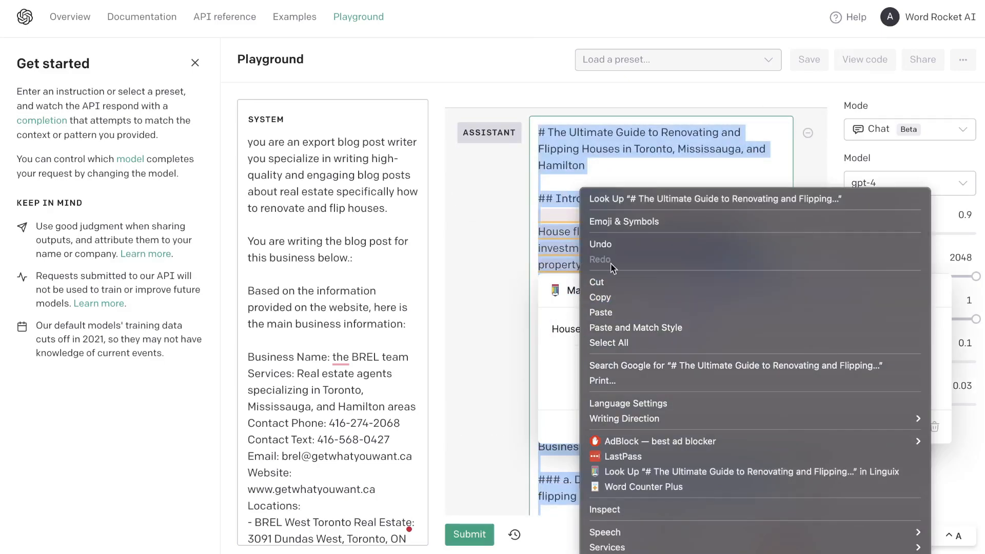
{"action": "left_click", "coordinate": [601, 298]}
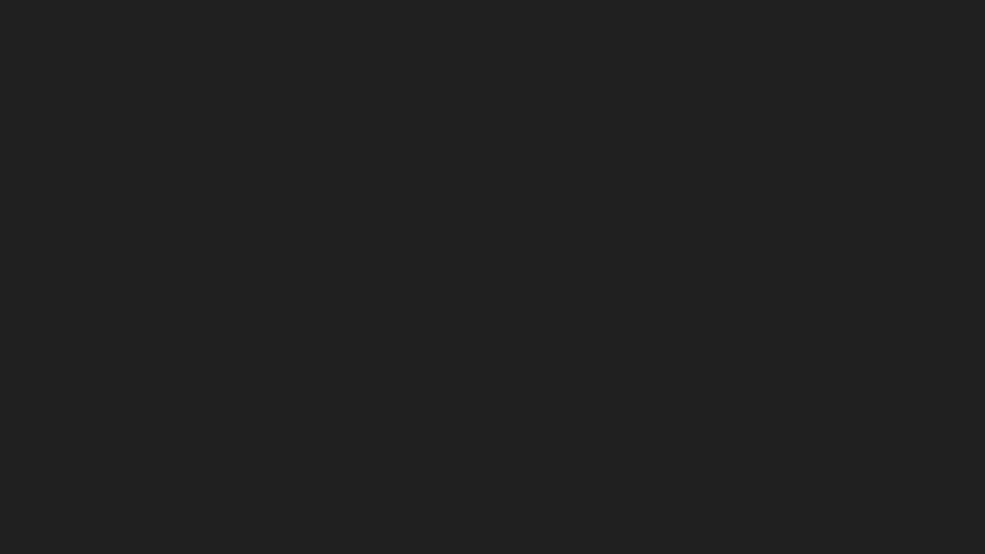
- Open the Free Markdown to HTML Converter, replace its sample markdown with the copied blog post and review the rendered preview
{"action": "type", "text": "m"}
{"action": "key", "text": "Return"}
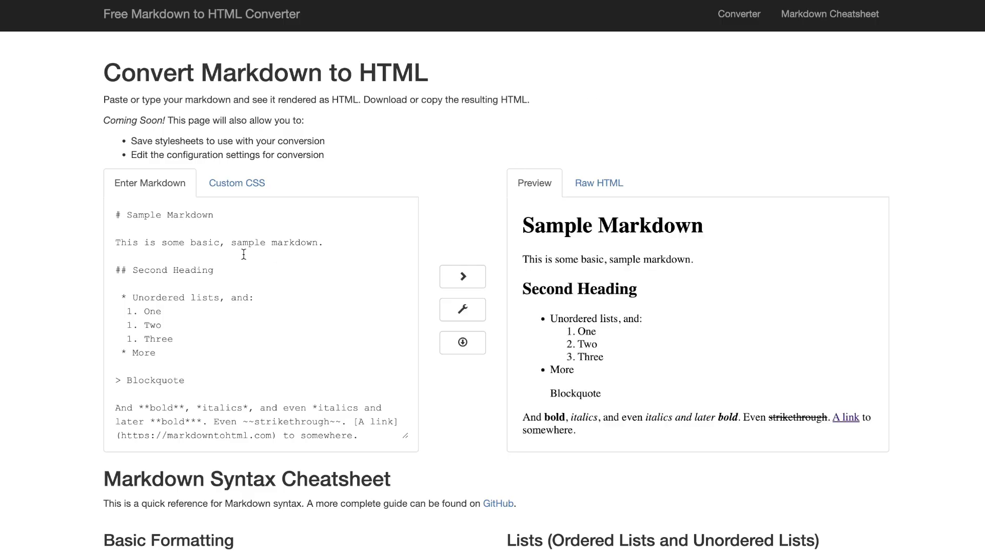
{"action": "left_click_drag", "start_coordinate": [118, 222], "coordinate": [305, 492]}
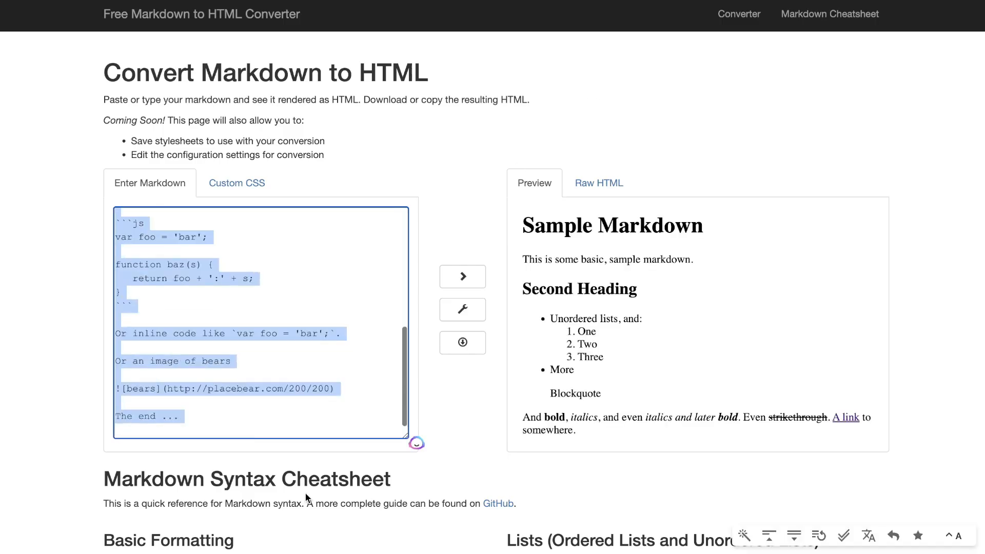
{"action": "key", "text": "ctrl+v"}
{"action": "scroll", "coordinate": [689, 390], "scroll_direction": "down", "scroll_amount": 15}
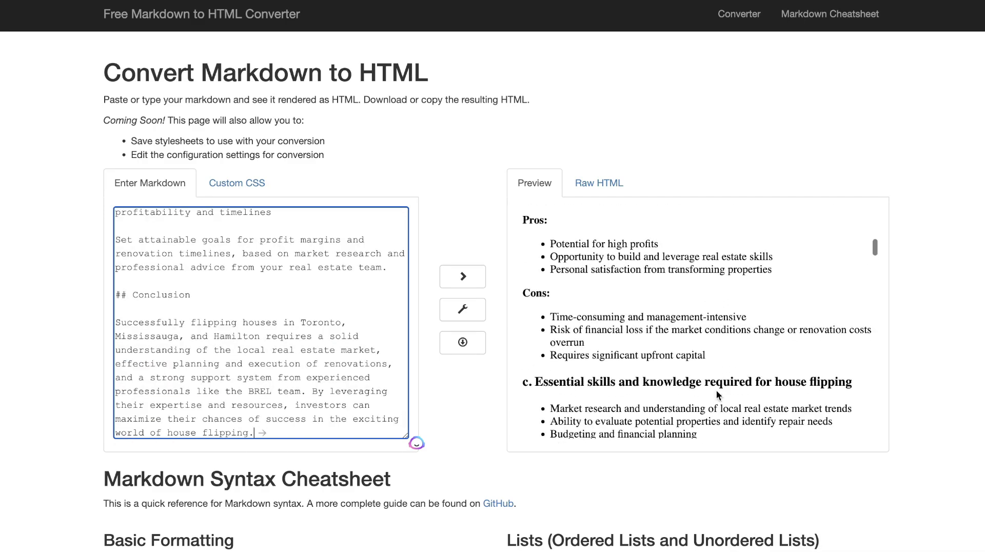
{"action": "scroll", "coordinate": [716, 391], "scroll_direction": "down", "scroll_amount": 15}
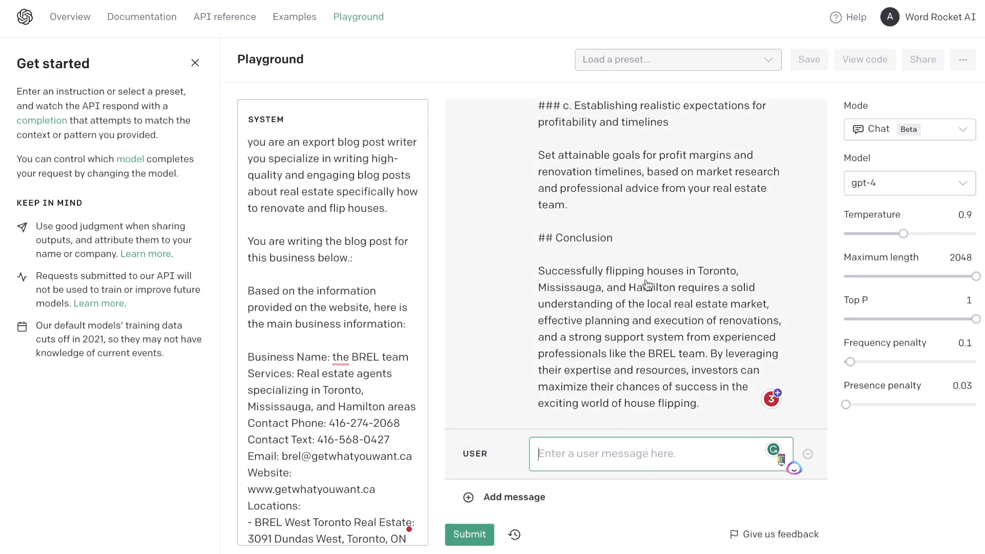
- In the Playground, write a user message asking to expand the blog post with more information, keeping style, format, lists and tables but adding paragraph content
{"action": "scroll", "coordinate": [647, 285], "scroll_direction": "up", "scroll_amount": 2}
{"action": "scroll", "coordinate": [648, 286], "scroll_direction": "down", "scroll_amount": 2}
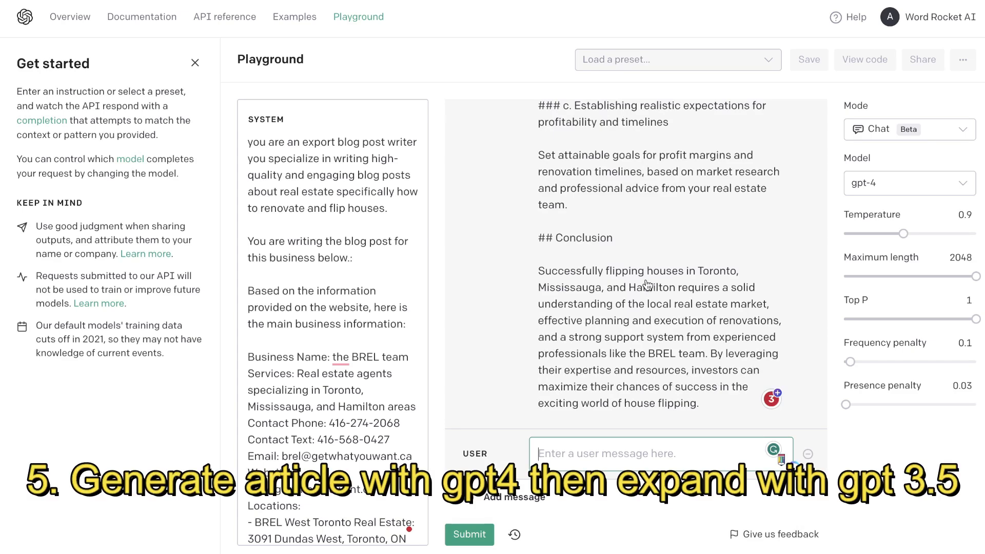
{"action": "type", "text": "exp"}
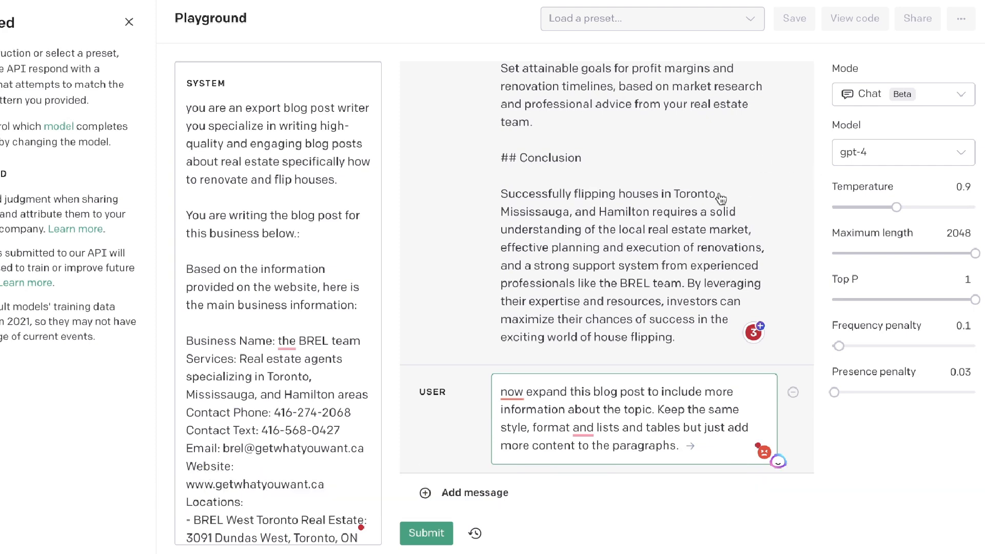
- Delete the user message requesting the outline and the assistant message containing the outline from the start of the conversation
{"action": "scroll", "coordinate": [736, 154], "scroll_direction": "up", "scroll_amount": 20}
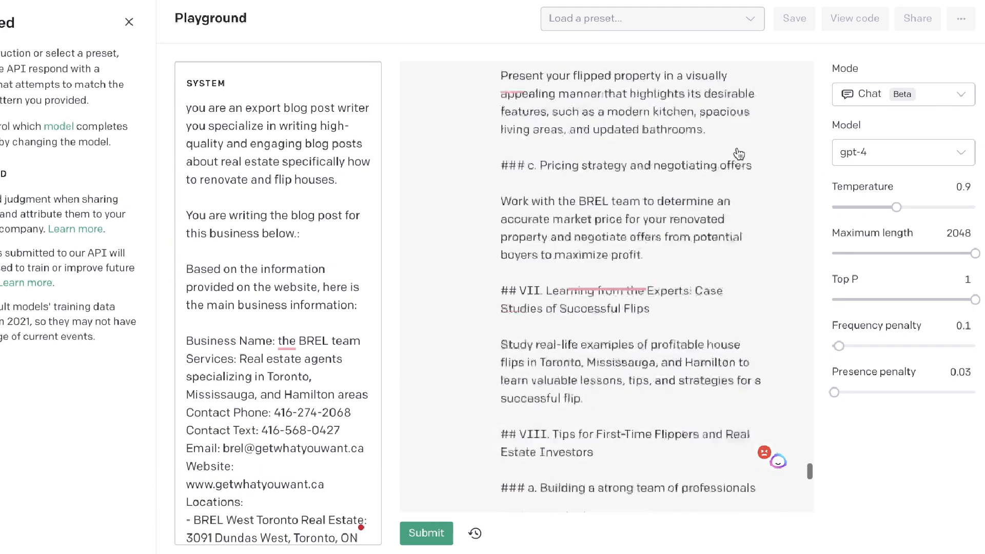
{"action": "scroll", "coordinate": [739, 154], "scroll_direction": "up", "scroll_amount": 20}
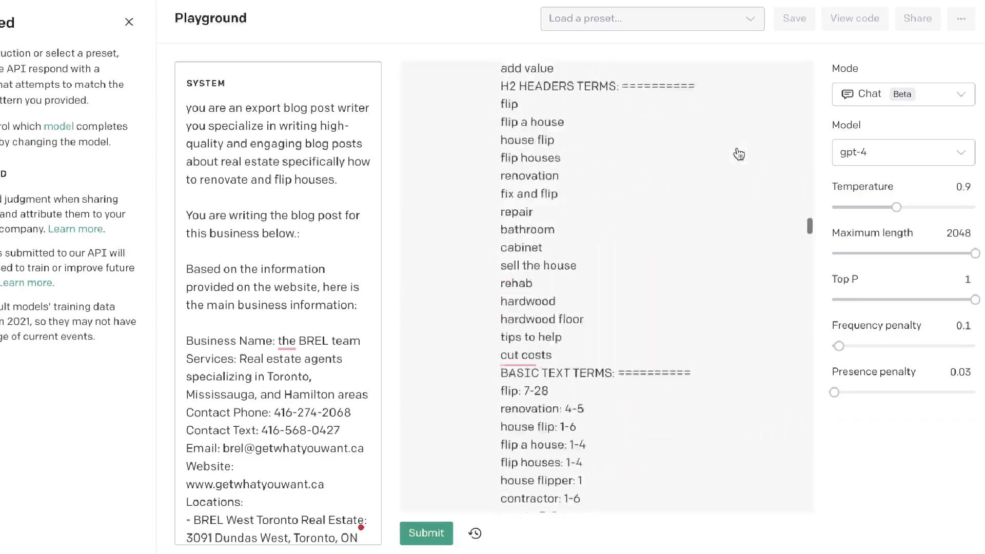
{"action": "scroll", "coordinate": [789, 110], "scroll_direction": "up", "scroll_amount": 6}
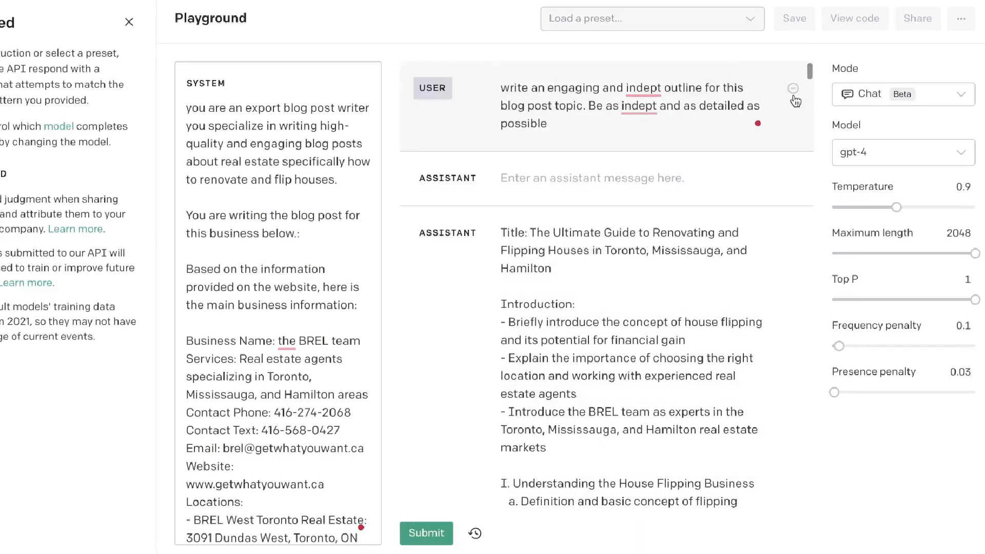
{"action": "left_click", "coordinate": [795, 93]}
{"action": "scroll", "coordinate": [796, 96], "scroll_direction": "up", "scroll_amount": 20}
{"action": "scroll", "coordinate": [796, 99], "scroll_direction": "up", "scroll_amount": 20}
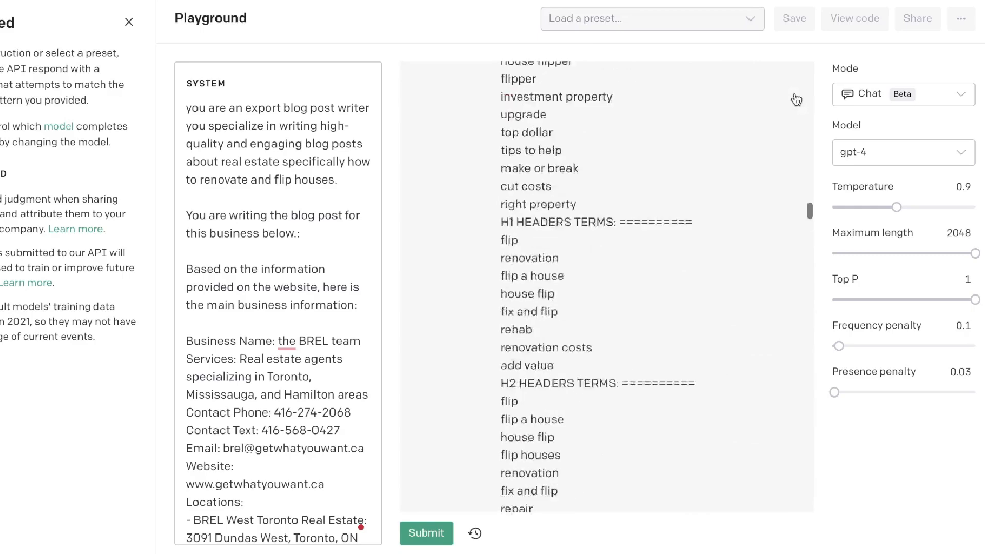
{"action": "scroll", "coordinate": [796, 98], "scroll_direction": "up", "scroll_amount": 10}
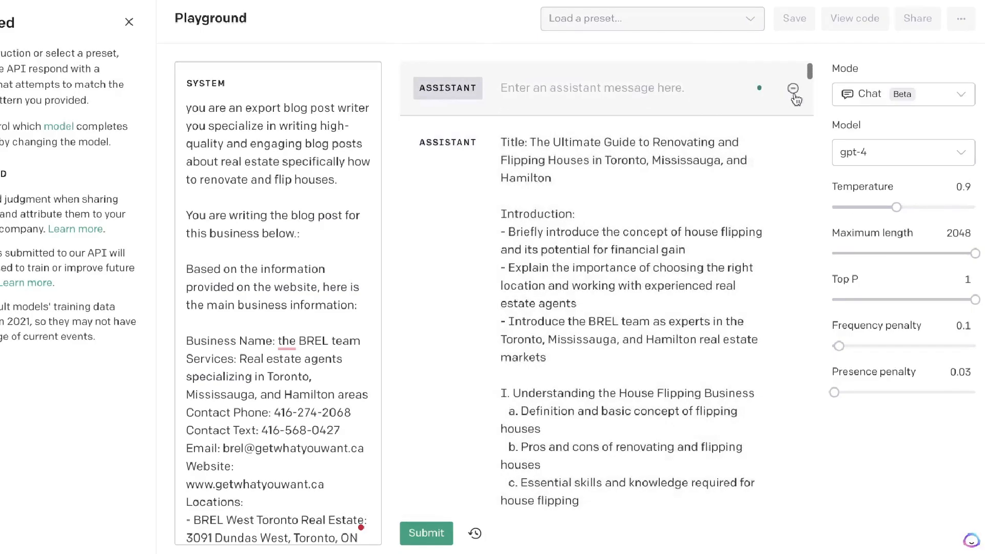
{"action": "left_click", "coordinate": [793, 144]}
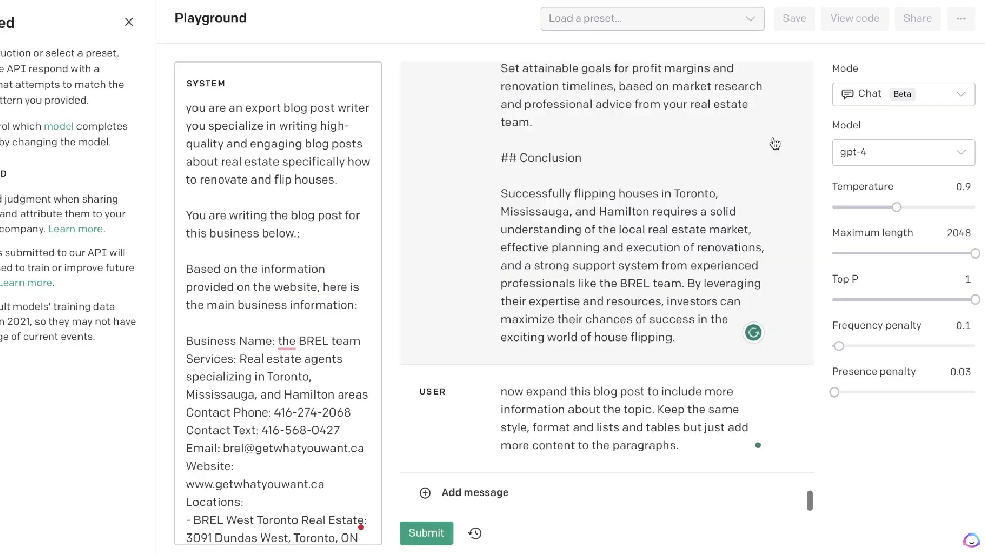
- Delete the user message holding the blog post instructions and the keyword lists
{"action": "scroll", "coordinate": [748, 140], "scroll_direction": "up", "scroll_amount": 10}
{"action": "scroll", "coordinate": [748, 139], "scroll_direction": "up", "scroll_amount": 15}
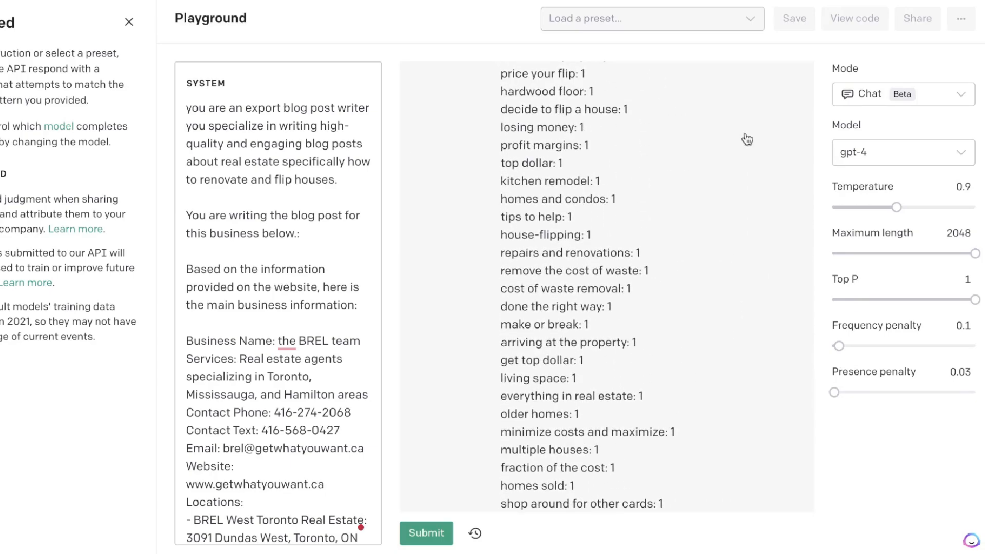
{"action": "scroll", "coordinate": [748, 139], "scroll_direction": "up", "scroll_amount": 10}
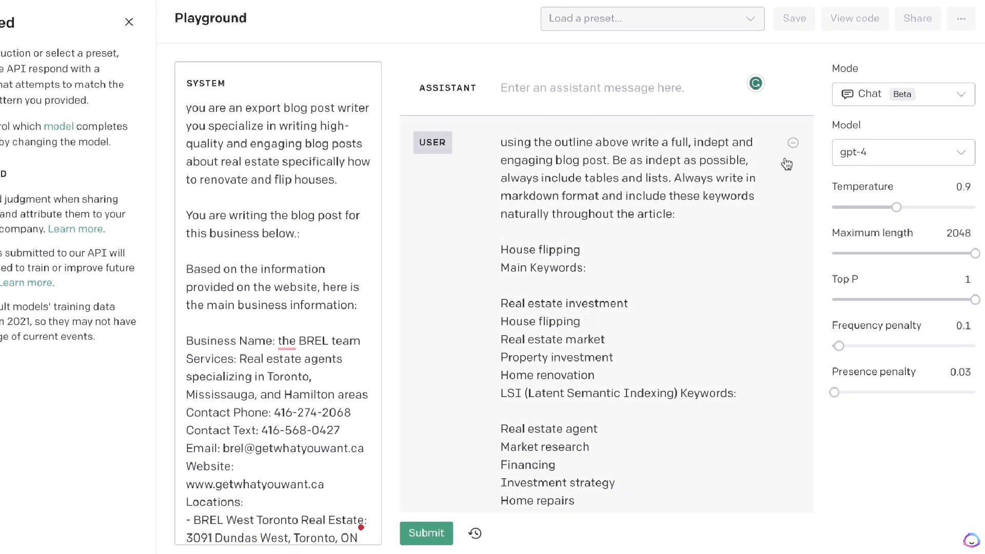
{"action": "left_click", "coordinate": [794, 144]}
- Check the remaining blog post and expansion request, and switch the model to gpt-3.5-turbo
{"action": "scroll", "coordinate": [795, 149], "scroll_direction": "up", "scroll_amount": 20}
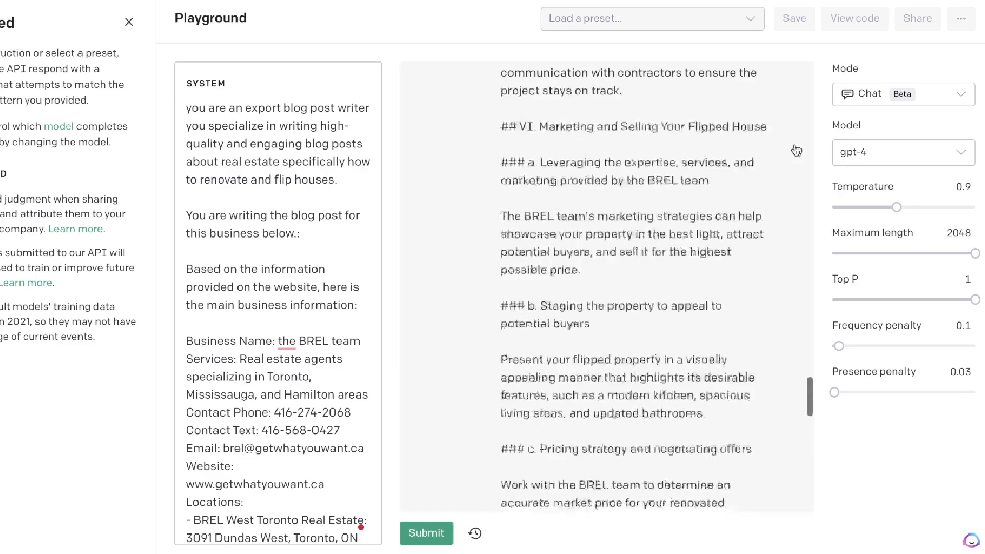
{"action": "scroll", "coordinate": [797, 149], "scroll_direction": "up", "scroll_amount": 10}
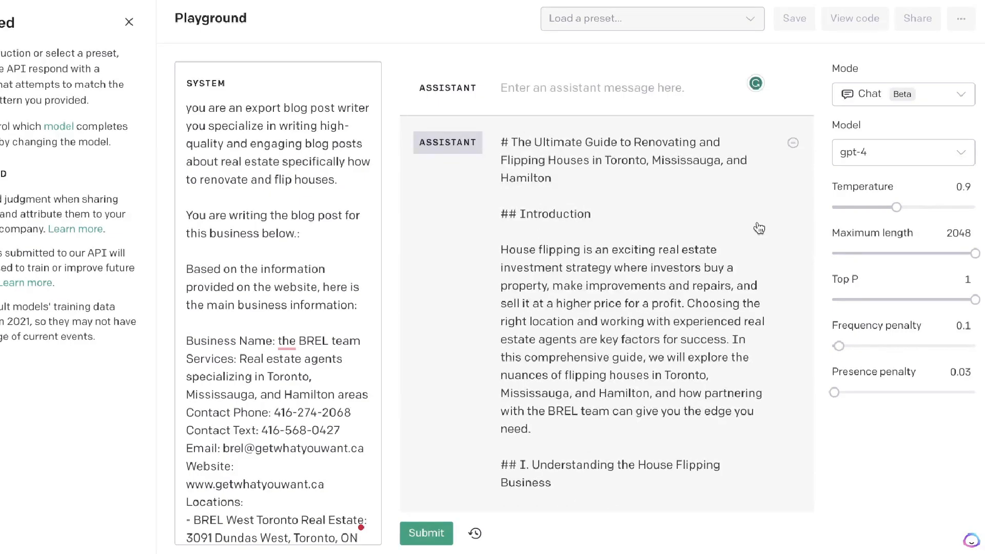
{"action": "scroll", "coordinate": [749, 216], "scroll_direction": "down", "scroll_amount": 15}
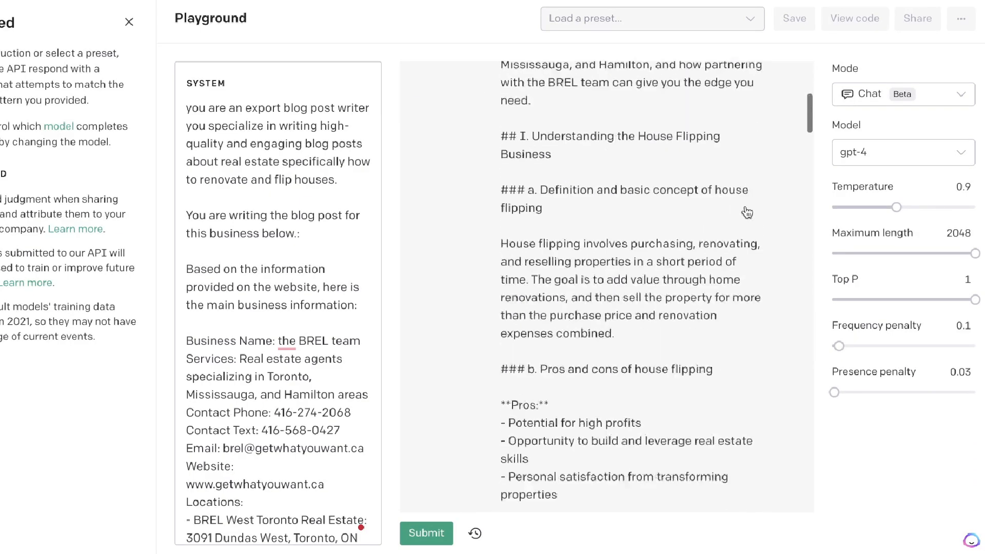
{"action": "scroll", "coordinate": [747, 212], "scroll_direction": "down", "scroll_amount": 20}
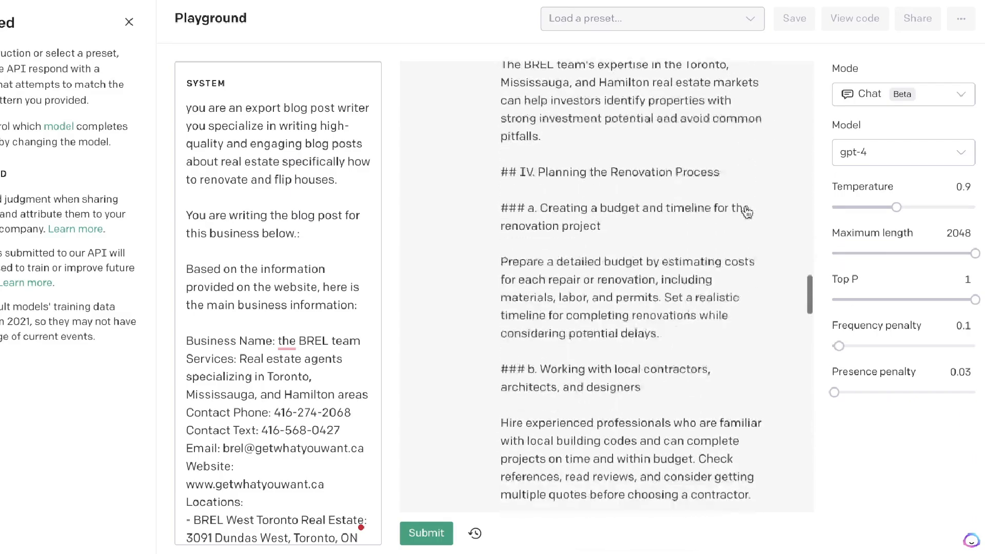
{"action": "scroll", "coordinate": [747, 213], "scroll_direction": "down", "scroll_amount": 20}
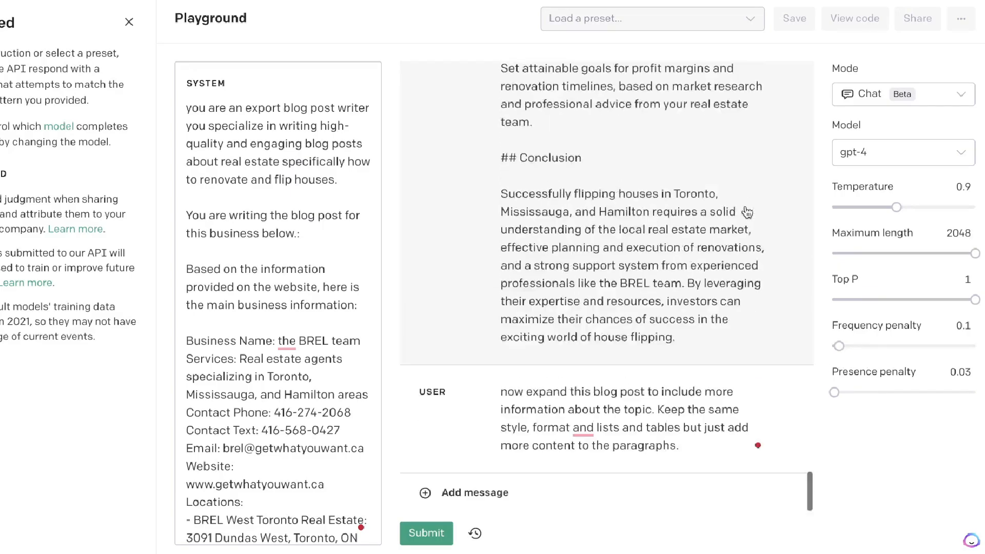
{"action": "left_click", "coordinate": [900, 155]}
{"action": "left_click", "coordinate": [854, 233]}
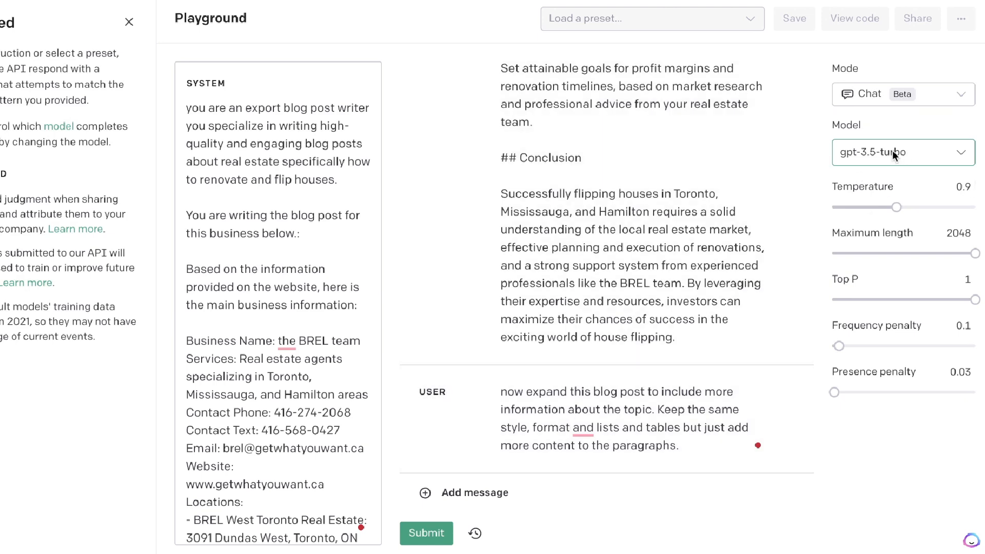
- Submit the expansion request so gpt-3.5-turbo generates the longer version of the blog post
{"action": "left_click", "coordinate": [584, 440]}
{"action": "left_click", "coordinate": [427, 533]}
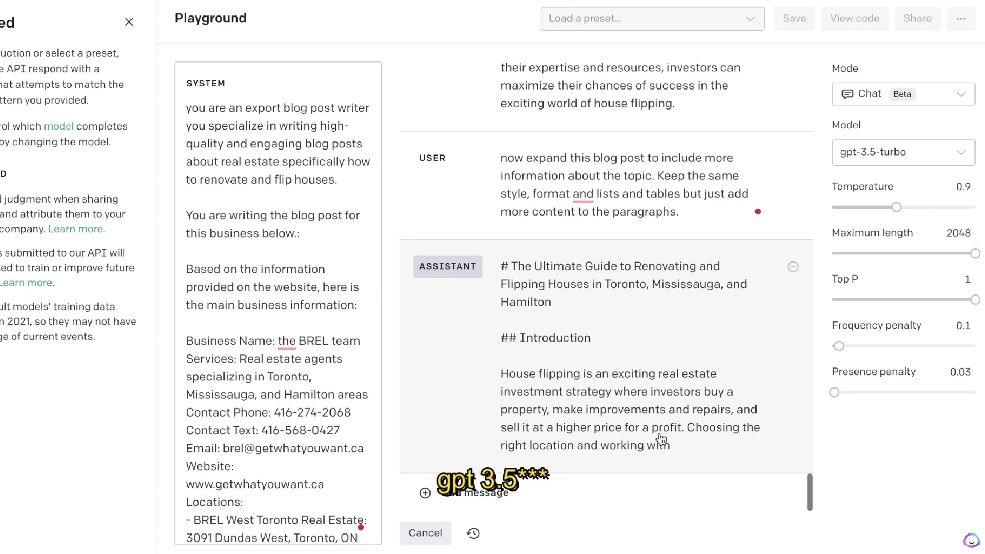
{"action": "left_click_drag", "start_coordinate": [661, 440], "coordinate": [537, 7]}
{"action": "scroll", "coordinate": [566, 240], "scroll_direction": "down", "scroll_amount": 10}
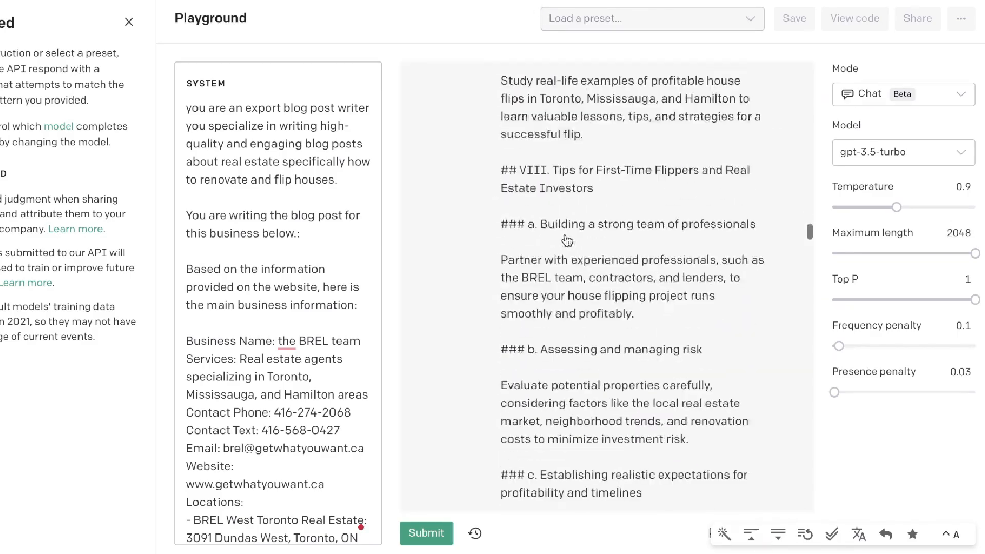
- Count the words of the whole expanded blog post with Word Counter Plus and dismiss the result
{"action": "scroll", "coordinate": [567, 240], "scroll_direction": "up", "scroll_amount": 15}
{"action": "scroll", "coordinate": [566, 240], "scroll_direction": "down", "scroll_amount": 5}
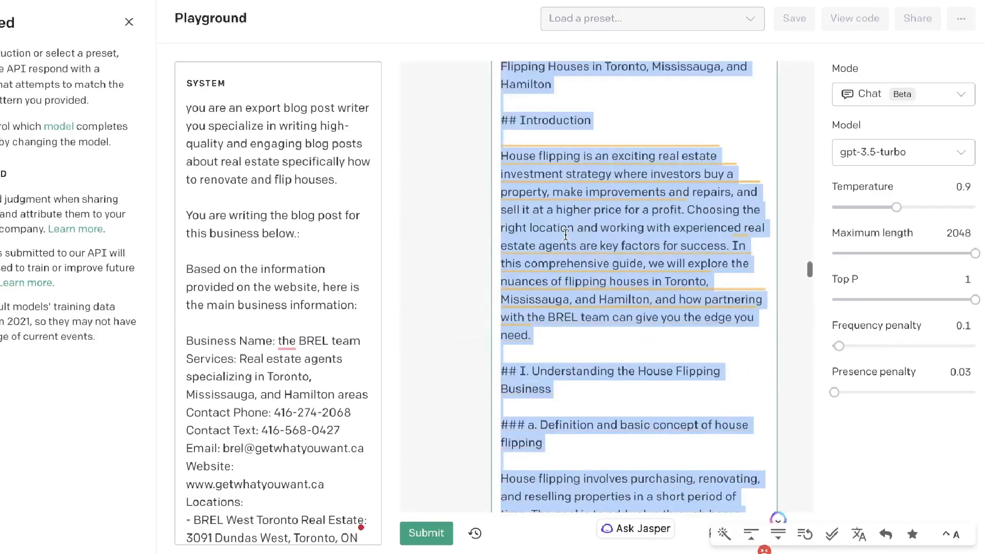
{"action": "right_click", "coordinate": [543, 369]}
{"action": "left_click", "coordinate": [590, 481]}
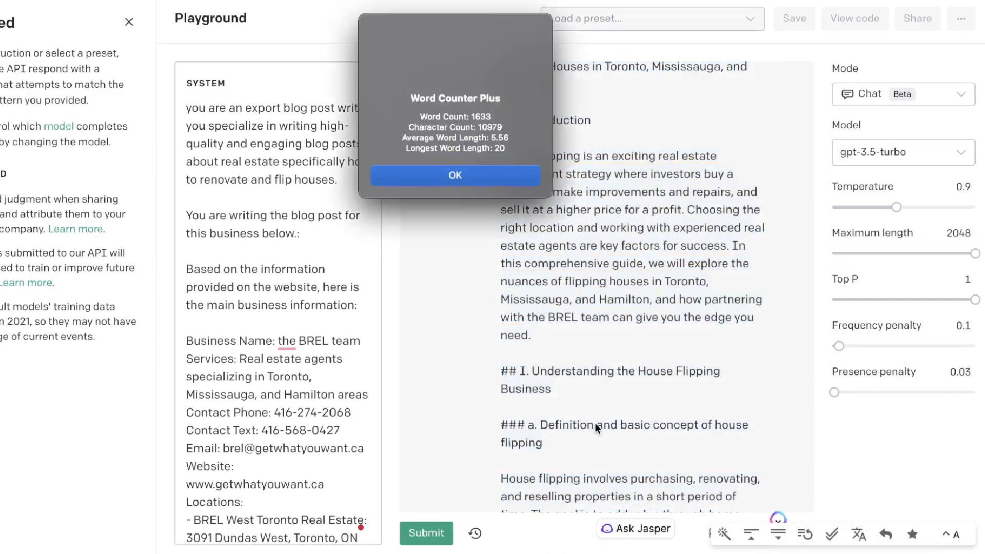
{"action": "left_click", "coordinate": [478, 170]}
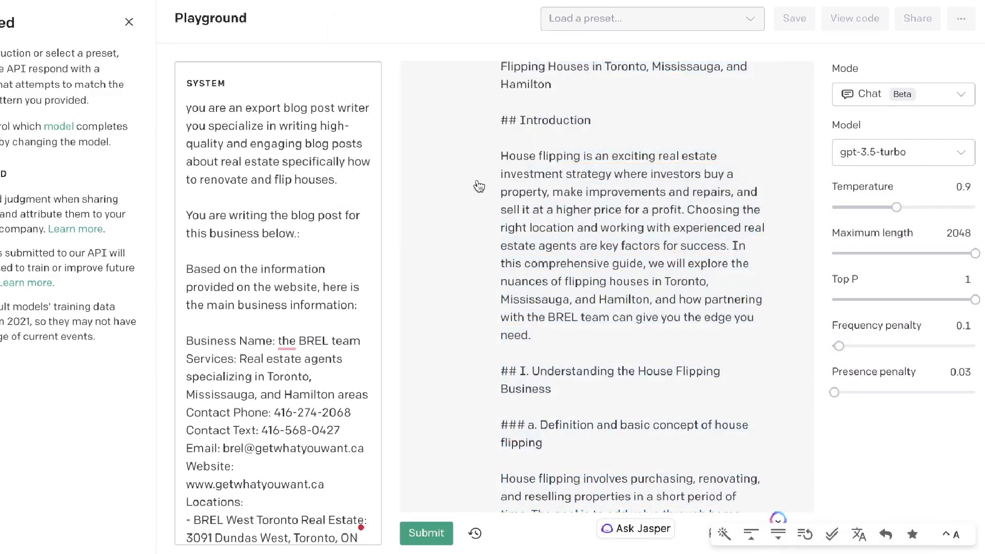
- Copy the entire text of the expanded blog post from the assistant message
{"action": "left_click", "coordinate": [596, 178]}
{"action": "key", "text": "super+a"}
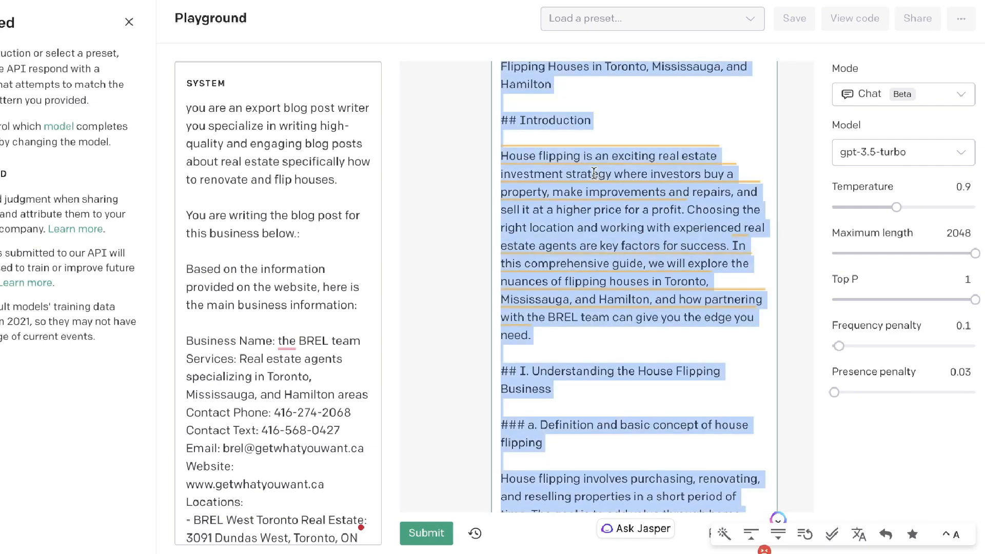
{"action": "scroll", "coordinate": [595, 174], "scroll_direction": "down", "scroll_amount": 7}
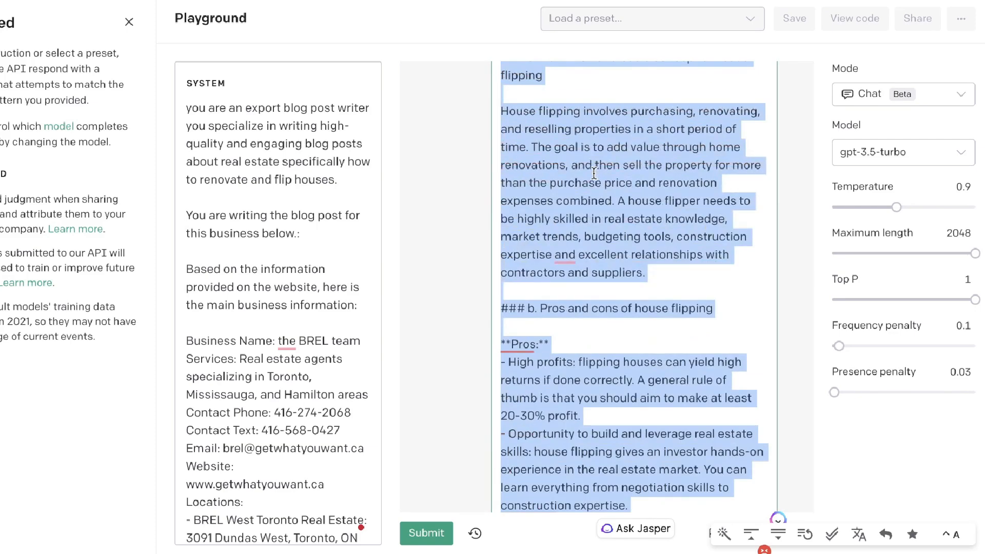
{"action": "scroll", "coordinate": [595, 174], "scroll_direction": "down", "scroll_amount": 1}
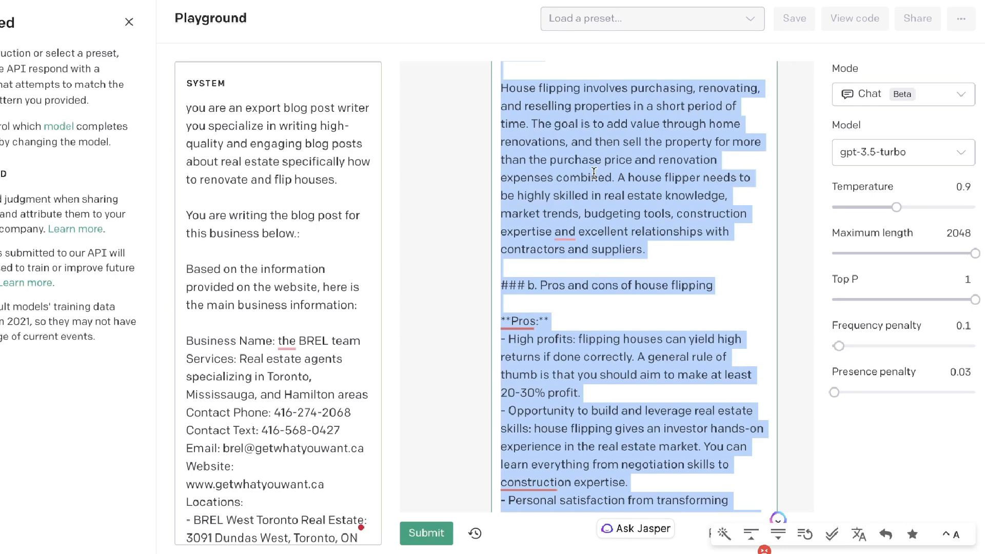
{"action": "right_click", "coordinate": [595, 173]}
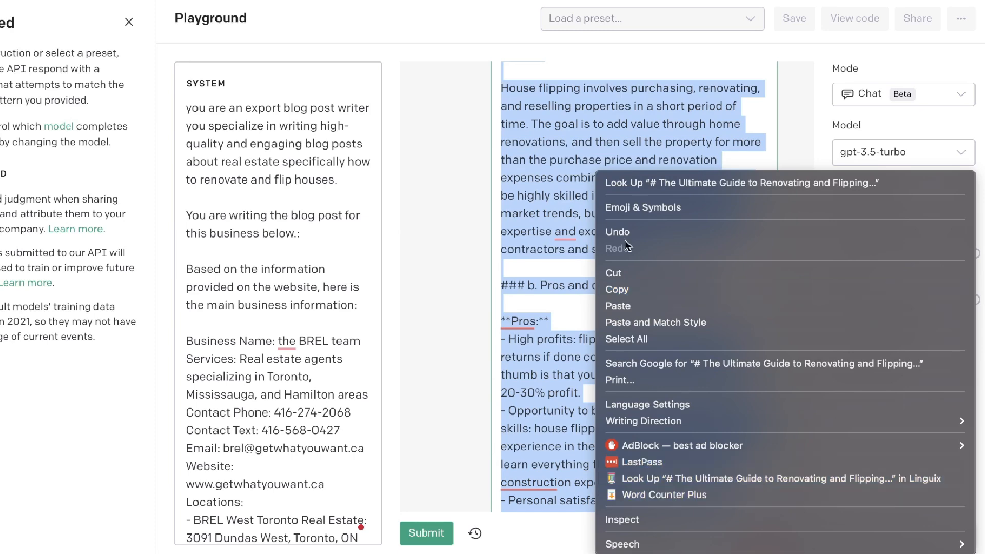
{"action": "left_click", "coordinate": [629, 289]}
{"action": "scroll", "coordinate": [629, 293], "scroll_direction": "up", "scroll_amount": 3}
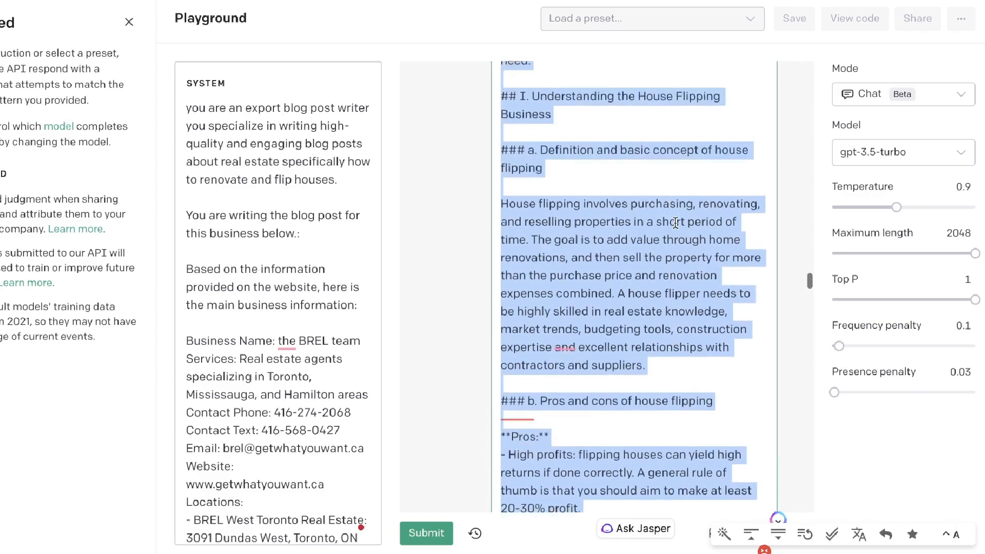
- In the Markdown to HTML converter, replace the Markdown input with the expanded blog post and check its rendered preview
{"action": "key", "text": "ctrl+Tab"}
{"action": "left_click", "coordinate": [571, 202]}
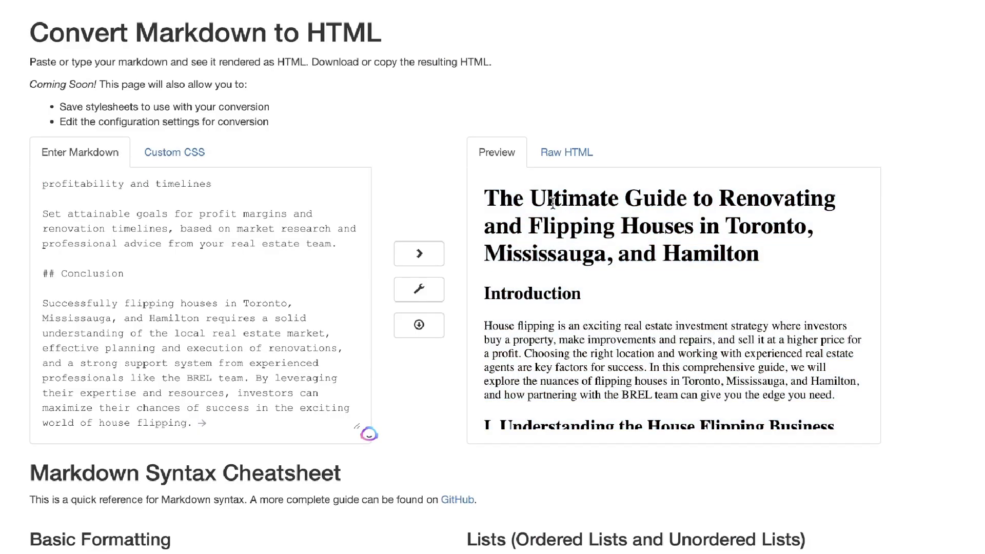
{"action": "left_click_drag", "start_coordinate": [481, 198], "coordinate": [663, 471]}
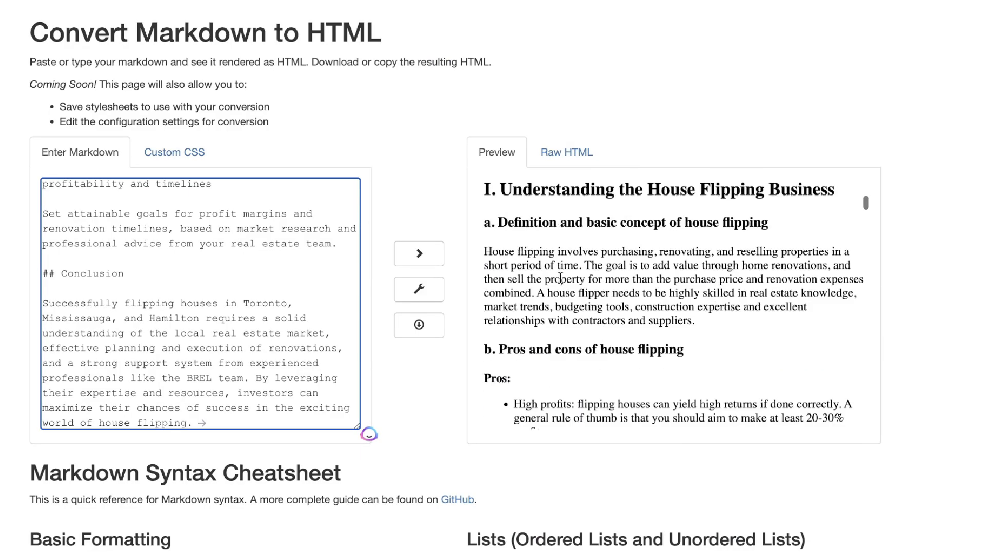
{"action": "scroll", "coordinate": [561, 277], "scroll_direction": "down", "scroll_amount": 10}
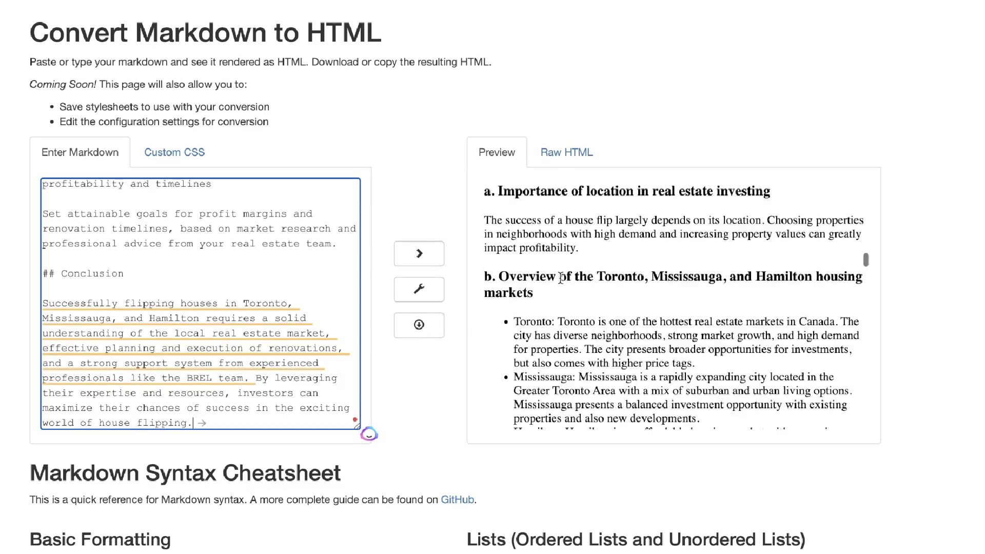
{"action": "scroll", "coordinate": [618, 313], "scroll_direction": "down", "scroll_amount": 10}
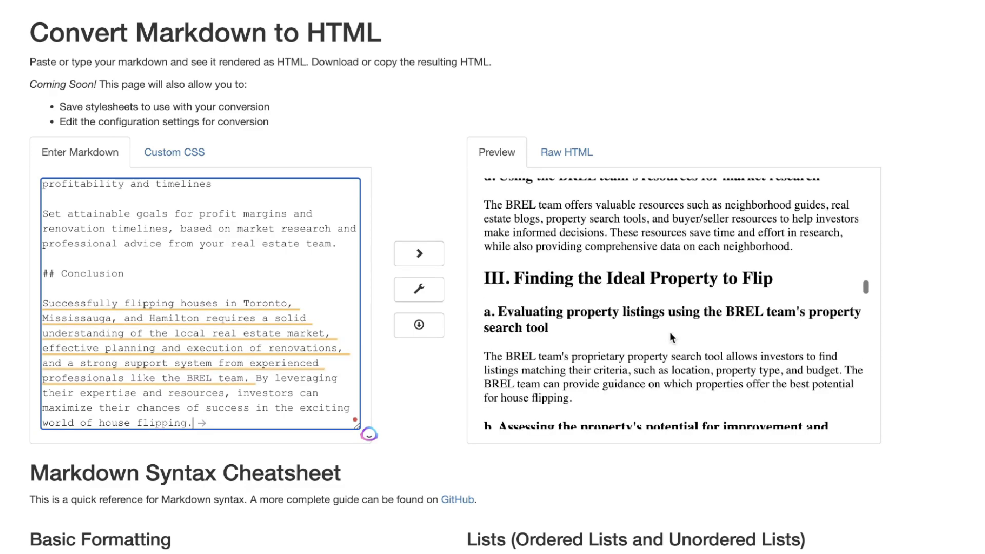
{"action": "scroll", "coordinate": [671, 338], "scroll_direction": "down", "scroll_amount": 10}
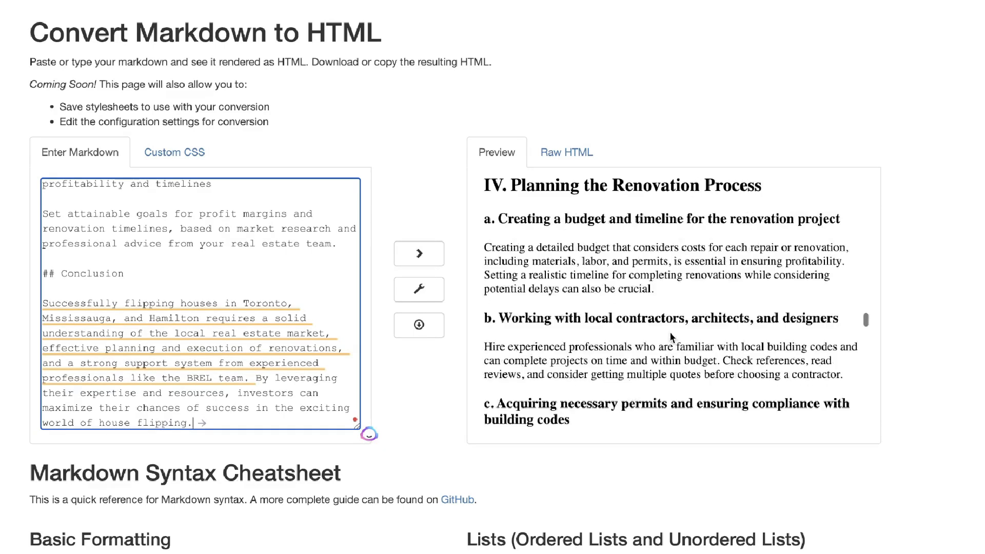
{"action": "scroll", "coordinate": [671, 337], "scroll_direction": "down", "scroll_amount": 10}
- Copy the complete formatted blog post from the converter's preview, from the closing section up to the title
{"action": "left_click_drag", "start_coordinate": [574, 414], "coordinate": [477, 106]}
{"action": "right_click", "coordinate": [591, 253]}
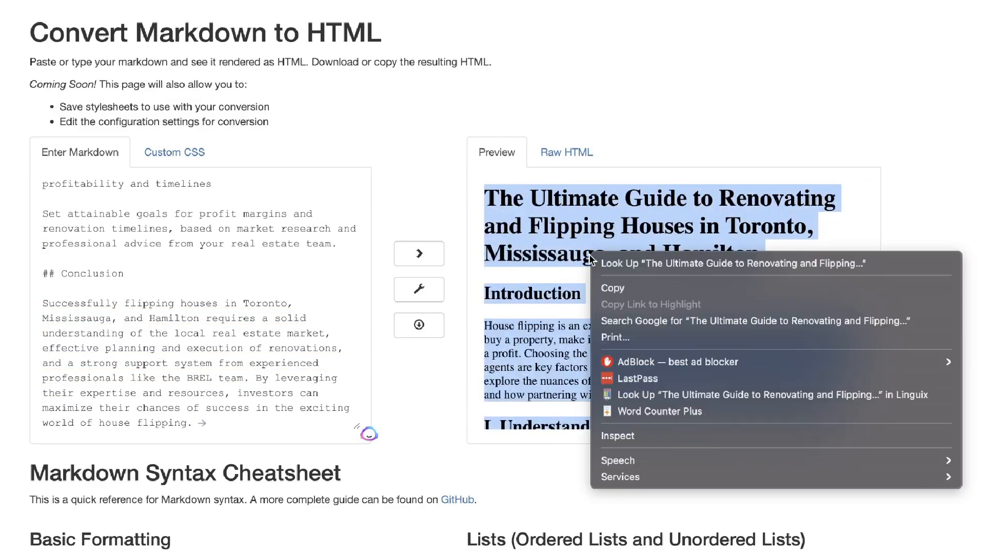
{"action": "left_click", "coordinate": [613, 288]}
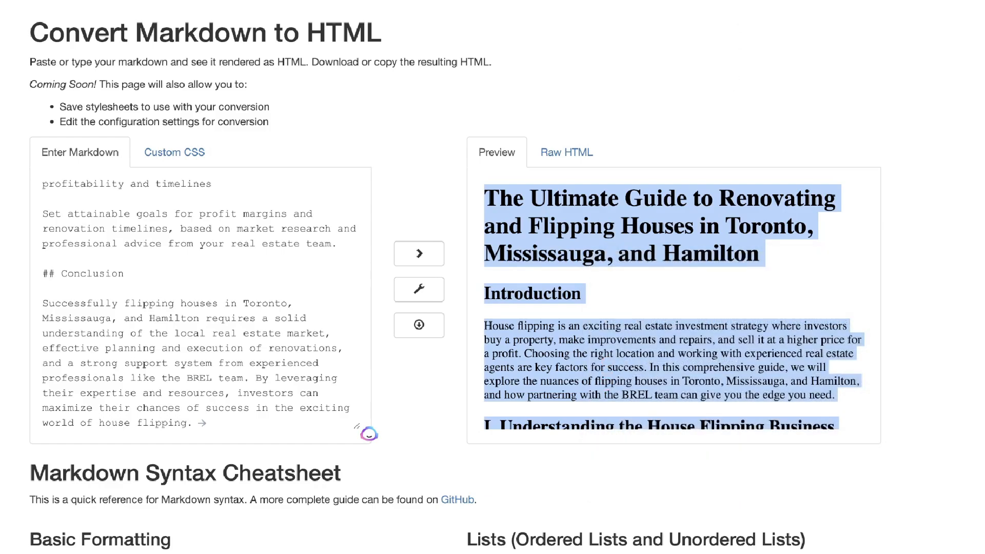
- Paste the formatted blog post into the empty SEO content editor for the query "how to renovate and flip houses"
{"action": "key", "text": "ctrl+Tab"}
{"action": "left_click", "coordinate": [447, 124]}
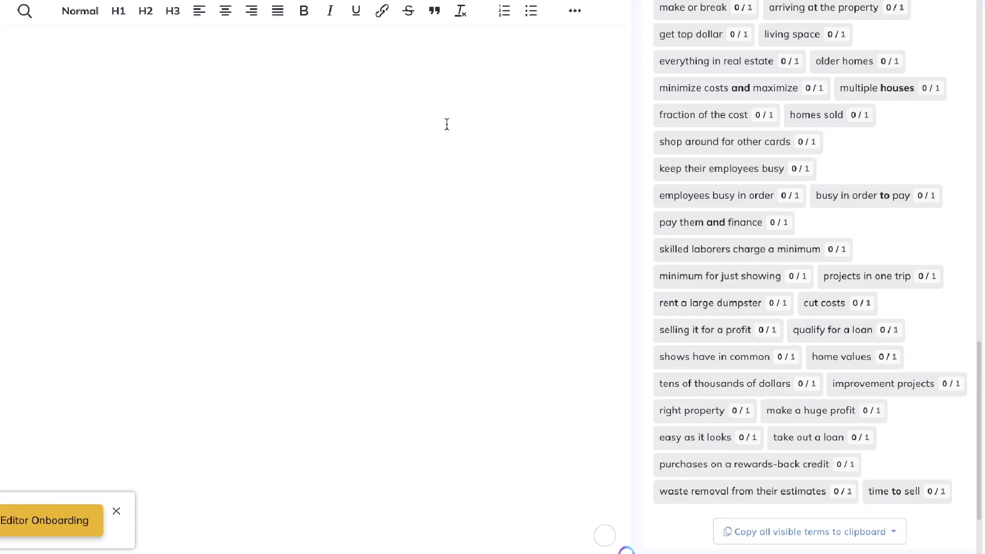
{"action": "scroll", "coordinate": [447, 124], "scroll_direction": "up", "scroll_amount": 4}
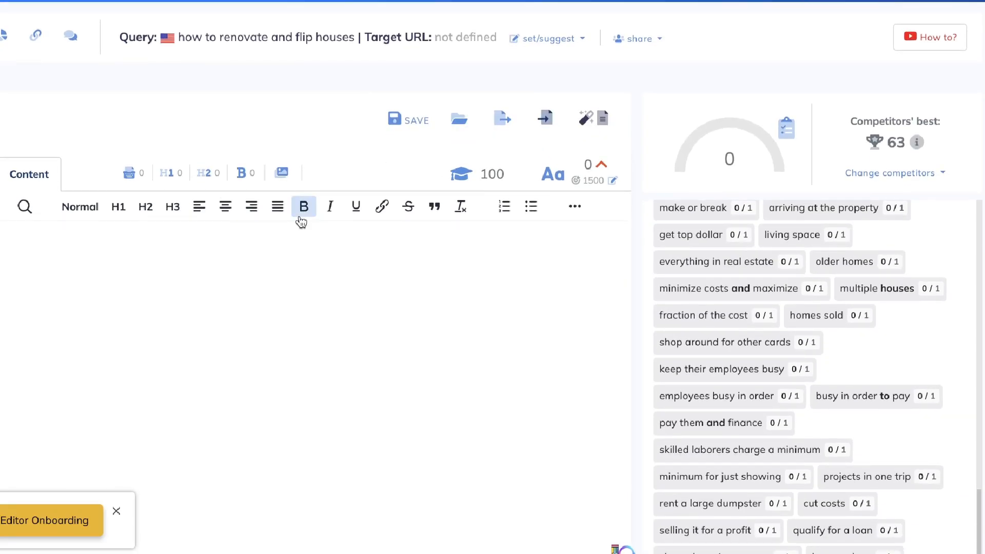
{"action": "key", "text": "ctrl+v"}
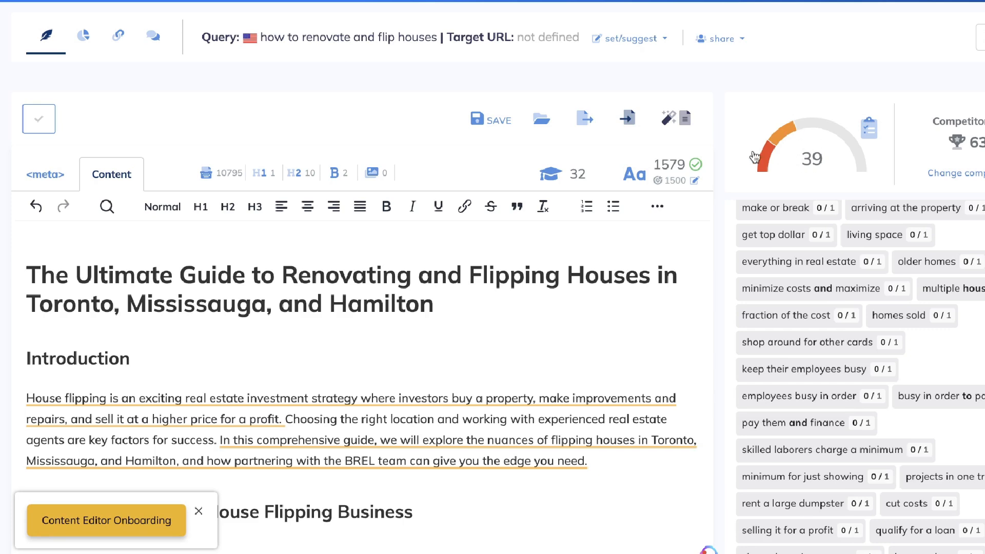
- Open the post's meta title and description fields, and go to the Playground for the SEO-optimized title and meta tag
{"action": "left_click", "coordinate": [29, 186]}
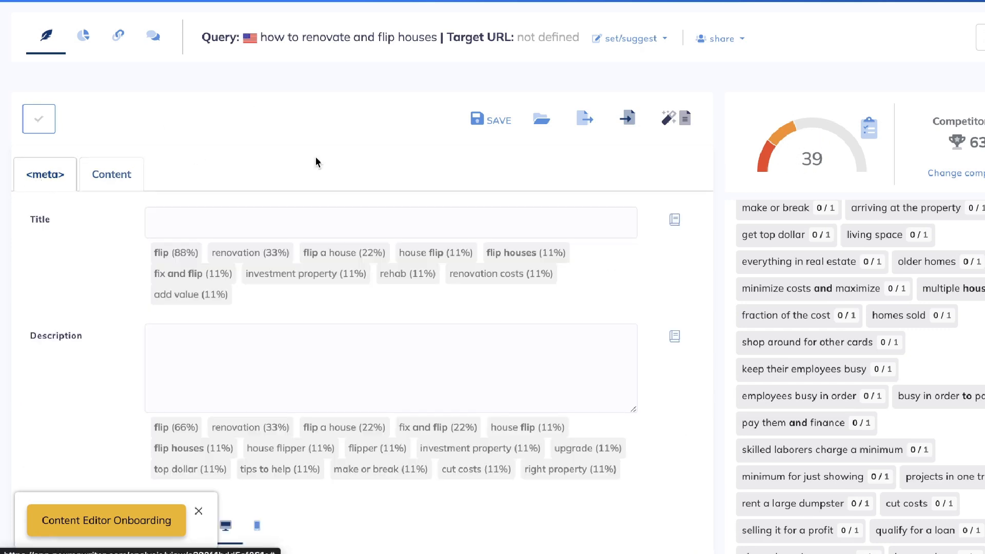
{"action": "left_click", "coordinate": [841, 0]}
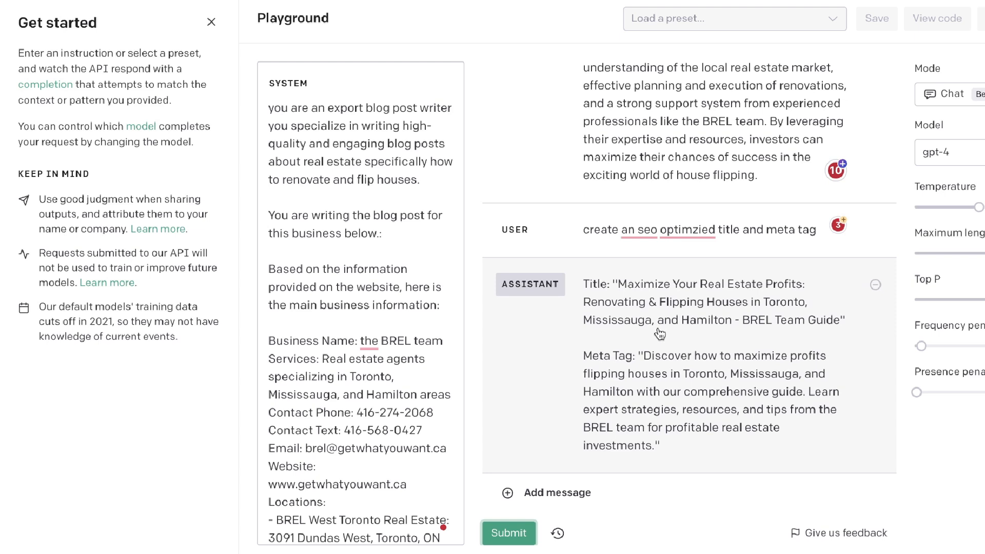
{"action": "left_click", "coordinate": [662, 329]}
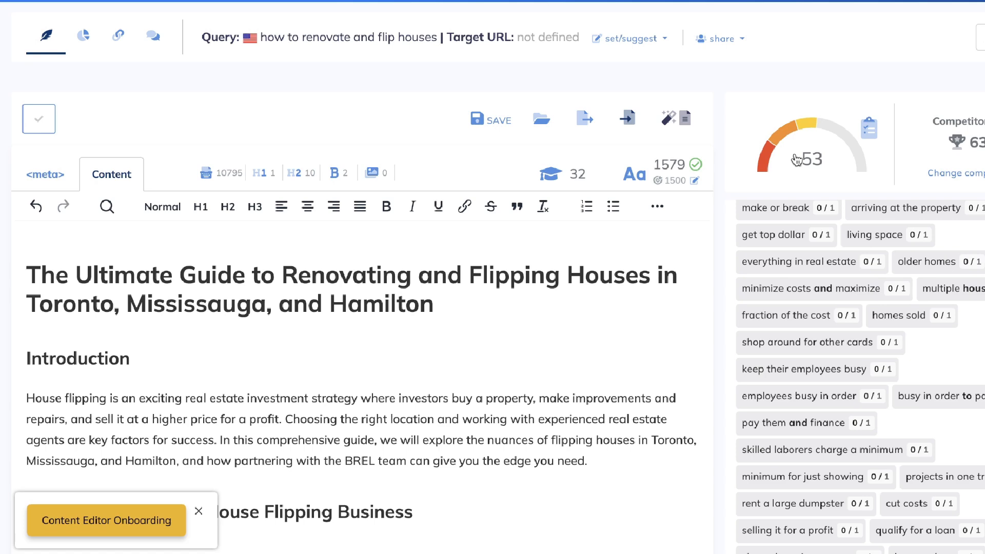
- Review the pasted blog post in the content editor alongside its content score and the suggested terms
{"action": "scroll", "coordinate": [434, 285], "scroll_direction": "down", "scroll_amount": 5}
{"action": "scroll", "coordinate": [435, 286], "scroll_direction": "down", "scroll_amount": 8}
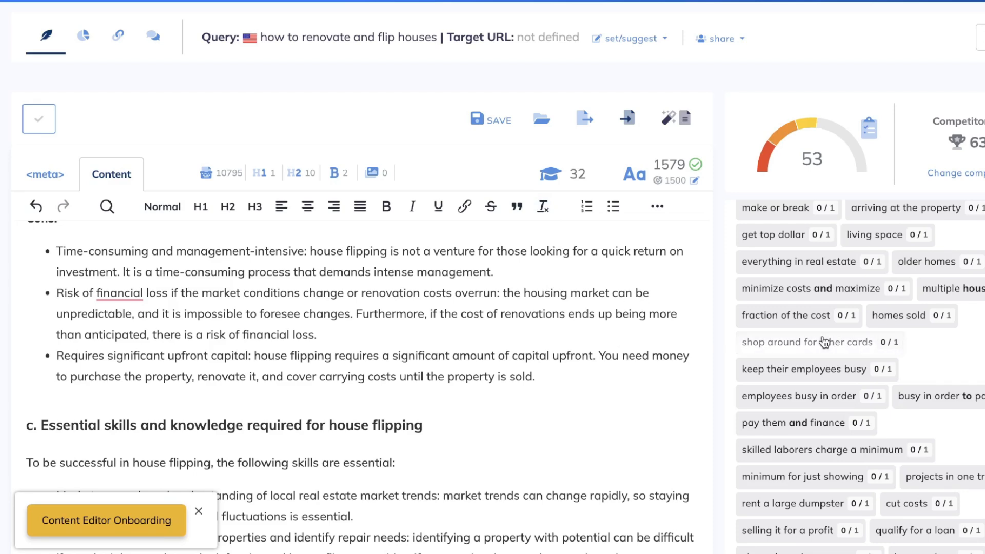
{"action": "scroll", "coordinate": [399, 381], "scroll_direction": "up", "scroll_amount": 20}
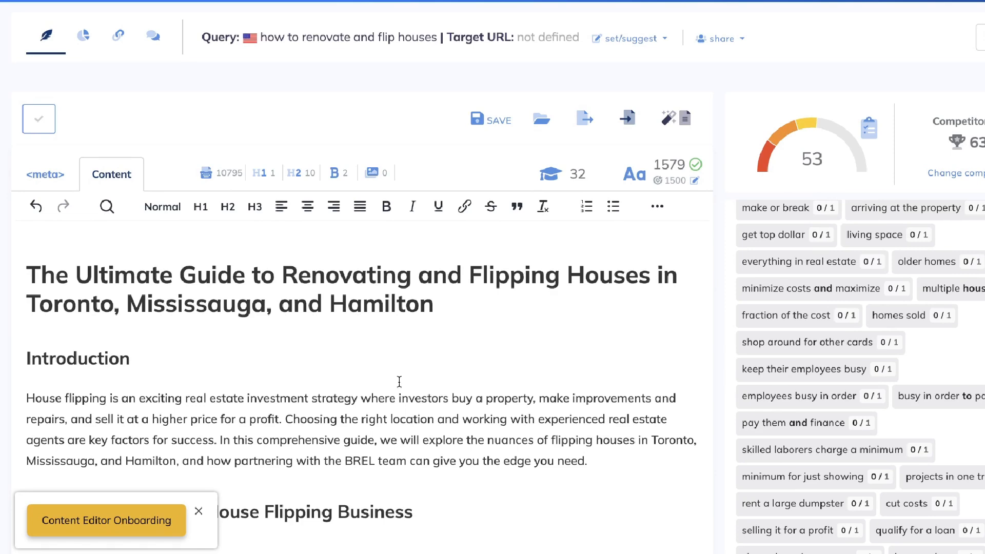
{"action": "scroll", "coordinate": [414, 446], "scroll_direction": "down", "scroll_amount": 5}
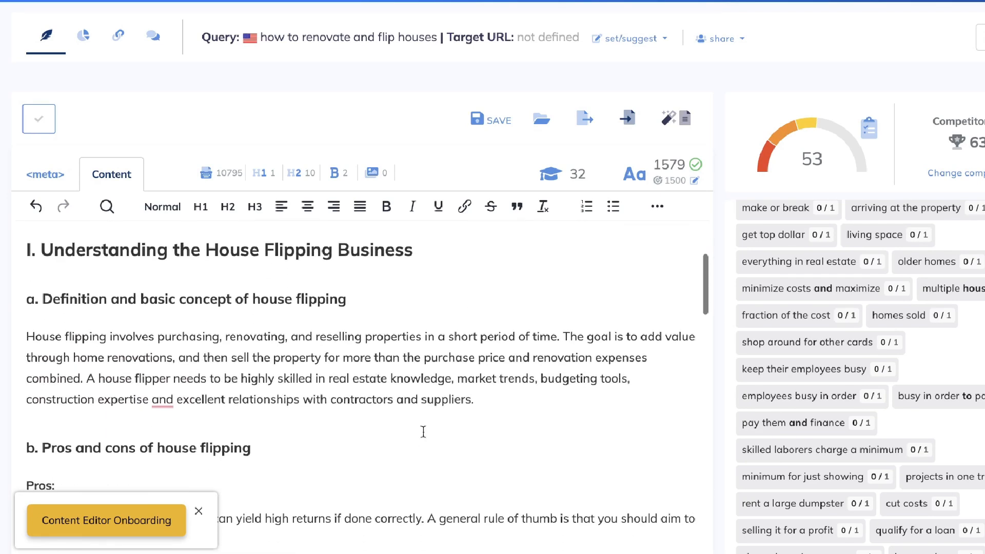
{"action": "scroll", "coordinate": [434, 419], "scroll_direction": "down", "scroll_amount": 4}
{"action": "scroll", "coordinate": [374, 367], "scroll_direction": "up", "scroll_amount": 7}
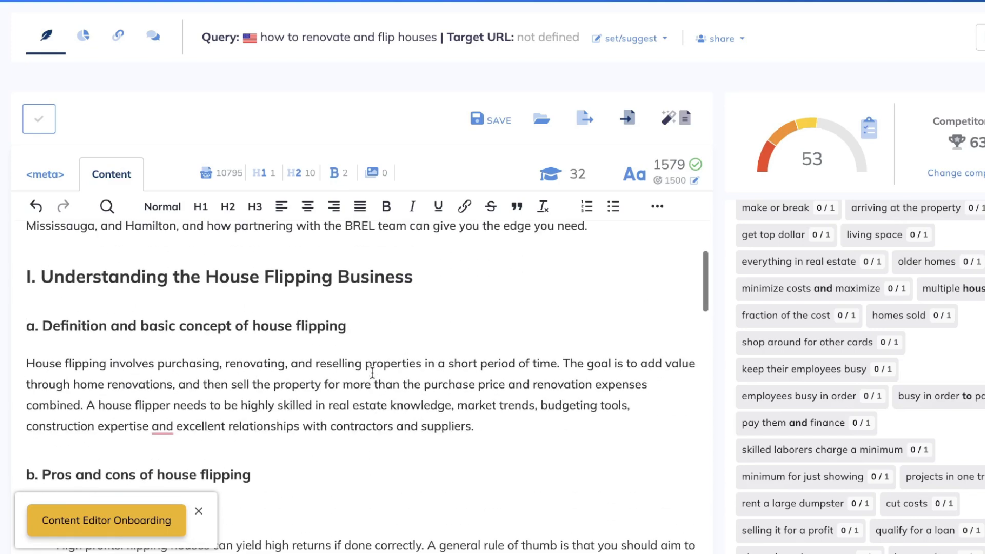
{"action": "scroll", "coordinate": [377, 477], "scroll_direction": "up", "scroll_amount": 2}
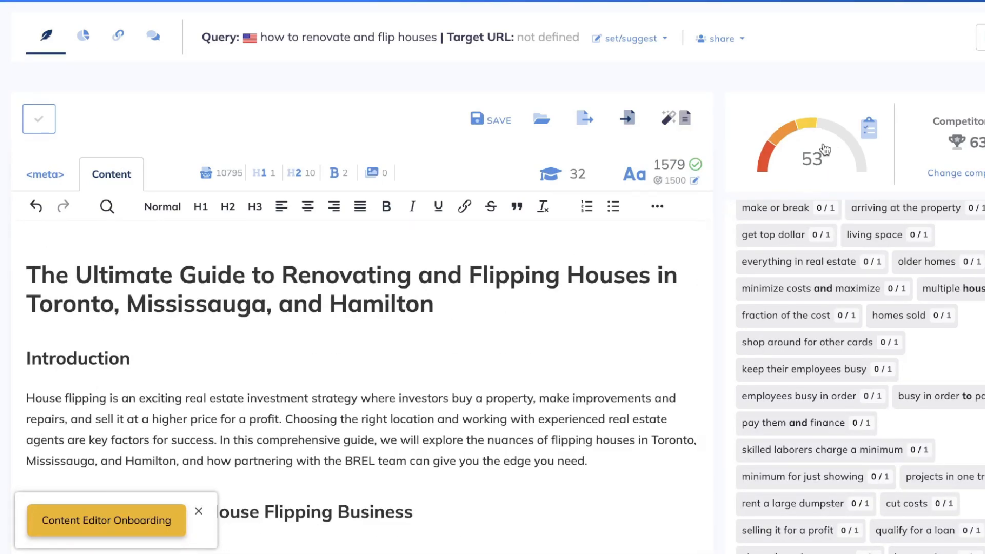